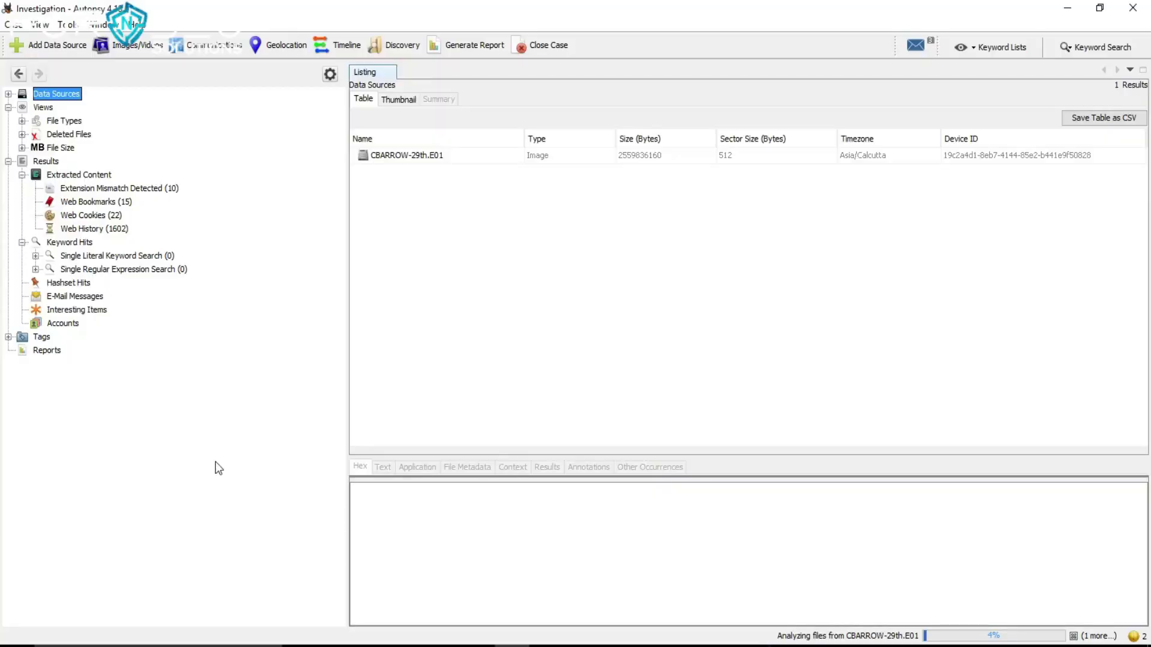
# Step: Expand Data Sources to reveal the CBARROW-29th.E01 disk image
pyautogui.click(8, 94)
# Step: Expand File Types and Deleted Files to show the 428 deleted file-system files
pyautogui.press('Down')
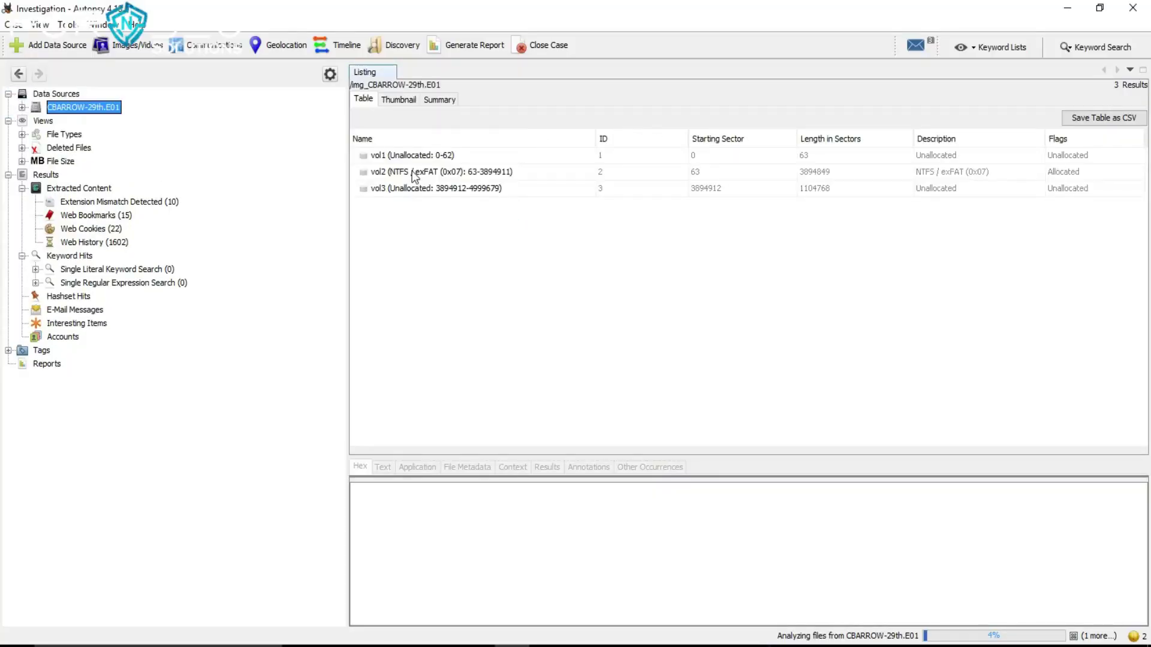
pyautogui.click(21, 134)
pyautogui.click(56, 175)
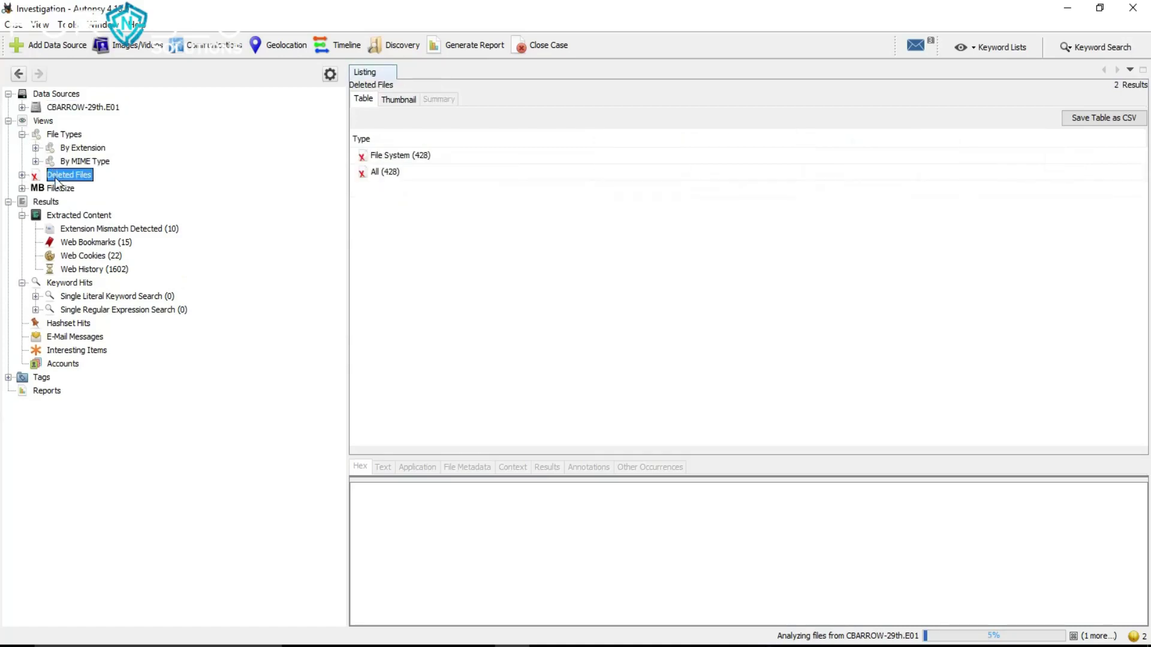
pyautogui.click(22, 175)
pyautogui.click(74, 189)
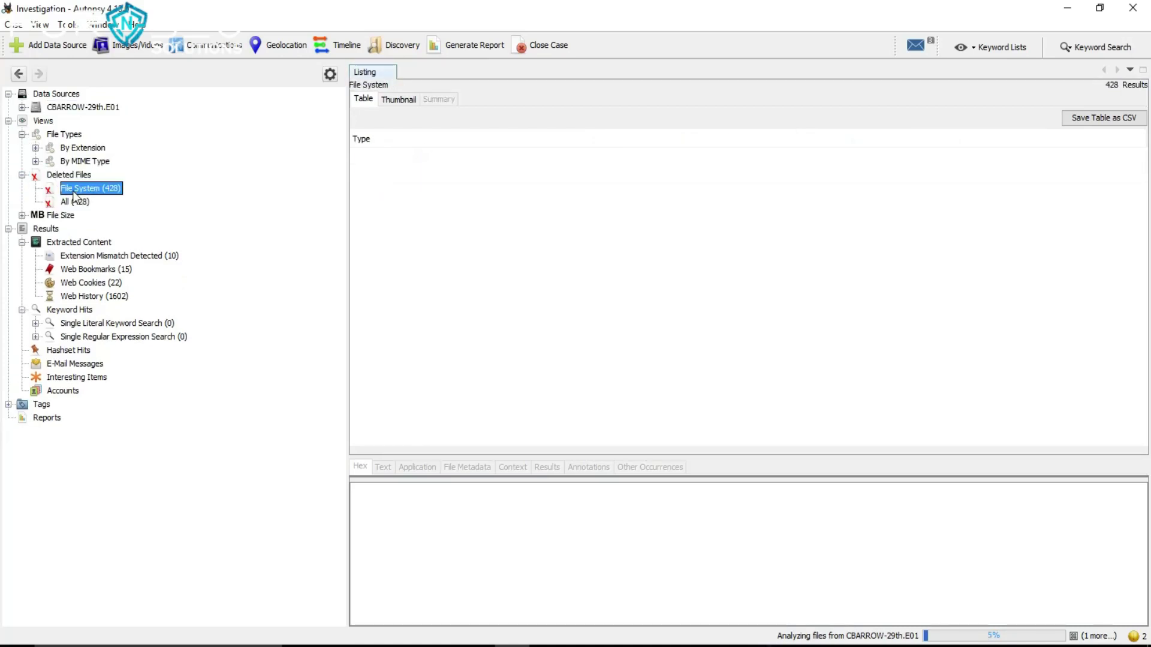
# Step: List all 428 deleted files, then show the 15 extracted web bookmarks
pyautogui.scroll(-10, 822, 222)
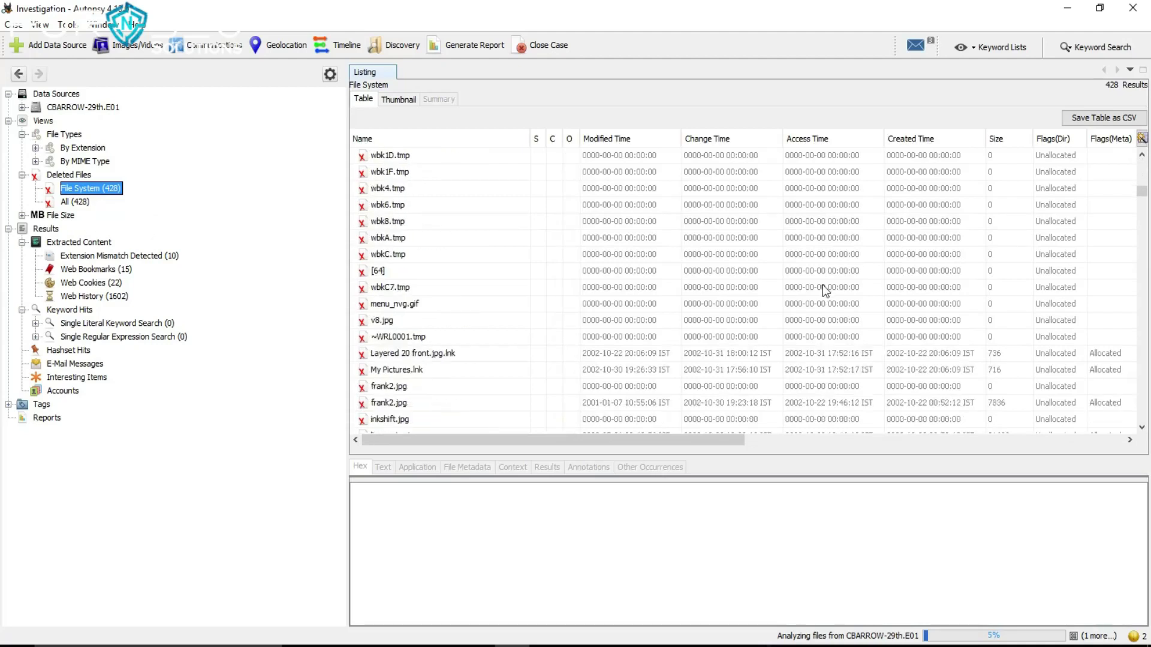
pyautogui.scroll(-10, 505, 347)
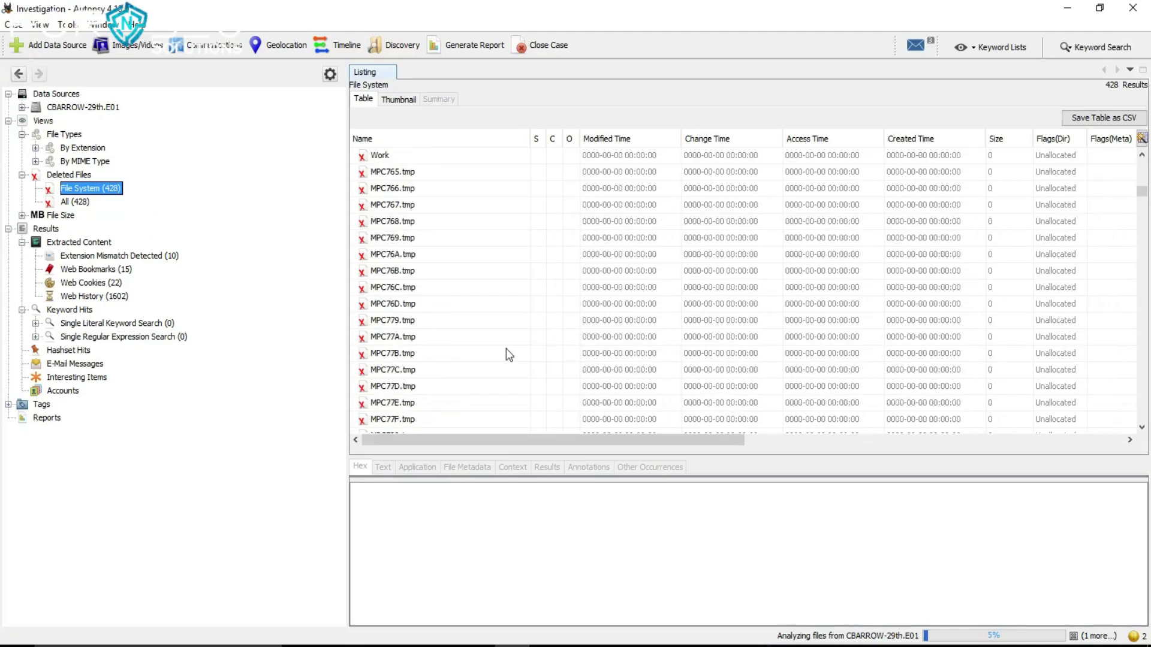
pyautogui.click(74, 203)
pyautogui.scroll(-20, 538, 265)
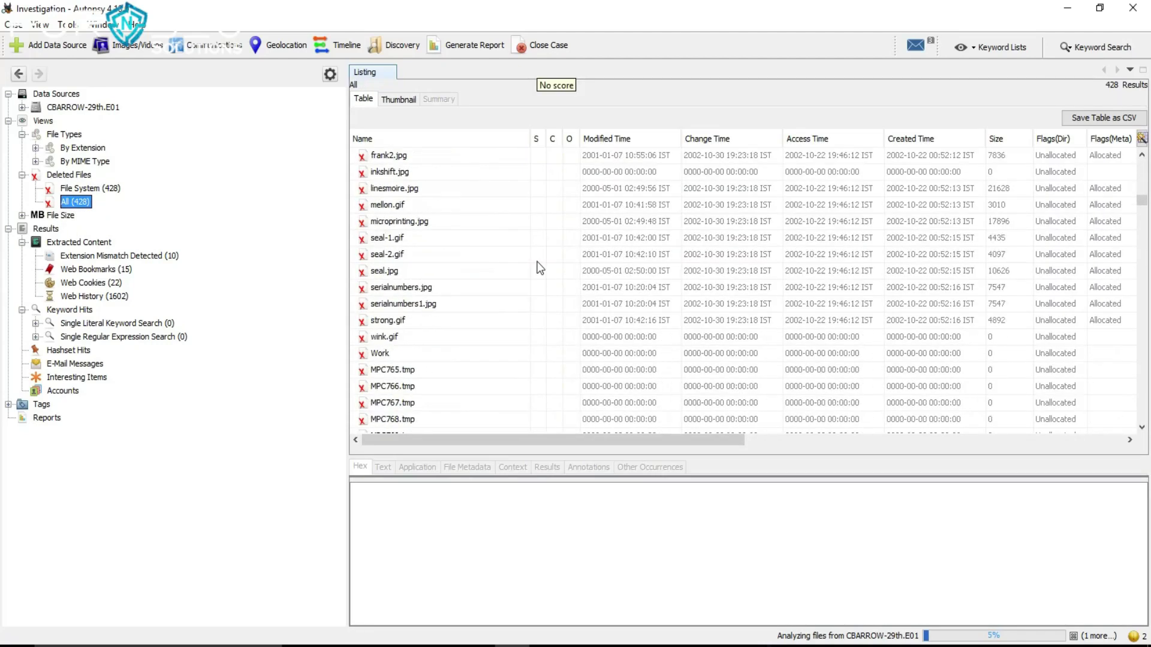
pyautogui.click(120, 268)
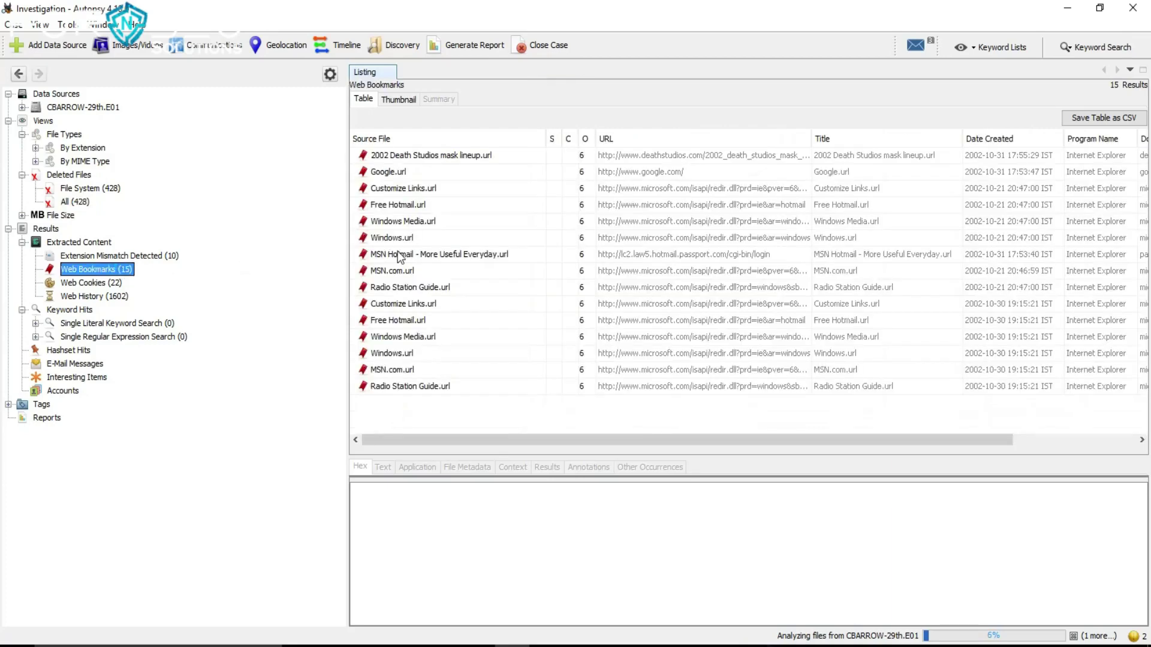
# Step: Review the 22 web cookies, the web history and the web search results
pyautogui.click(88, 284)
pyautogui.scroll(-2, 593, 278)
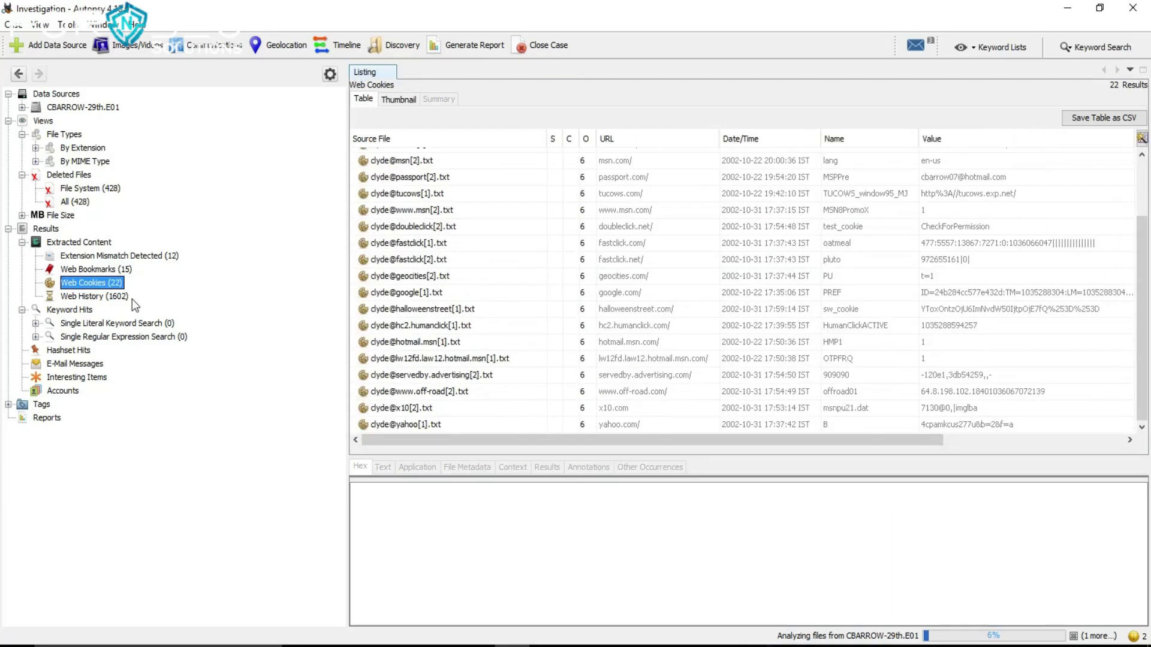
pyautogui.click(108, 297)
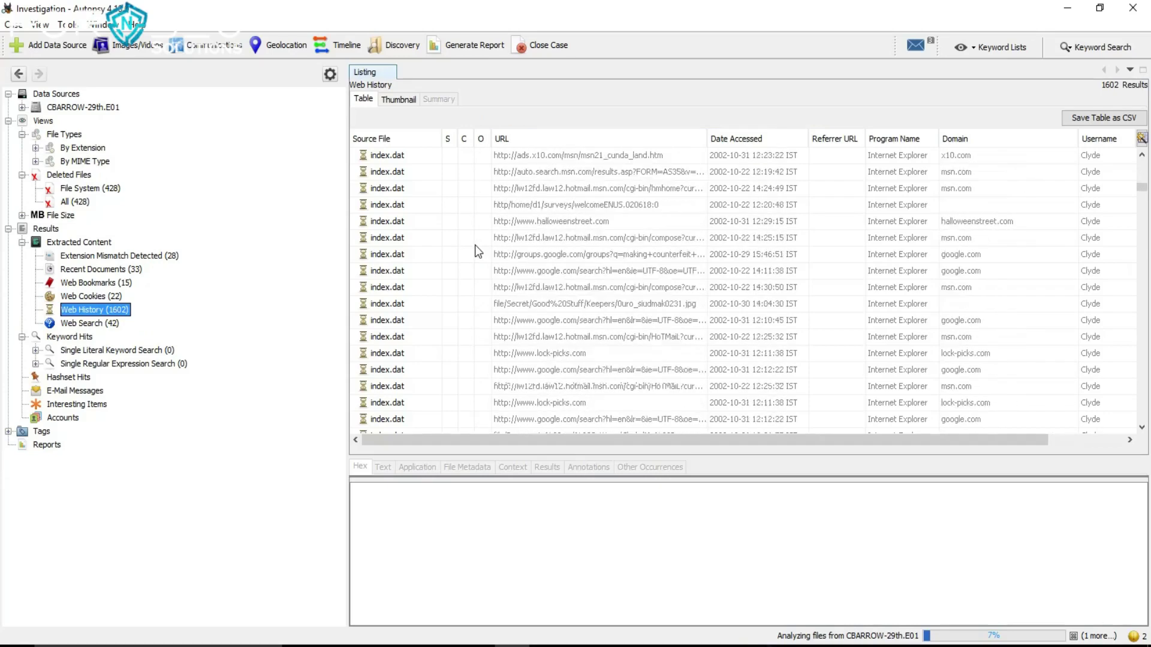
pyautogui.click(102, 324)
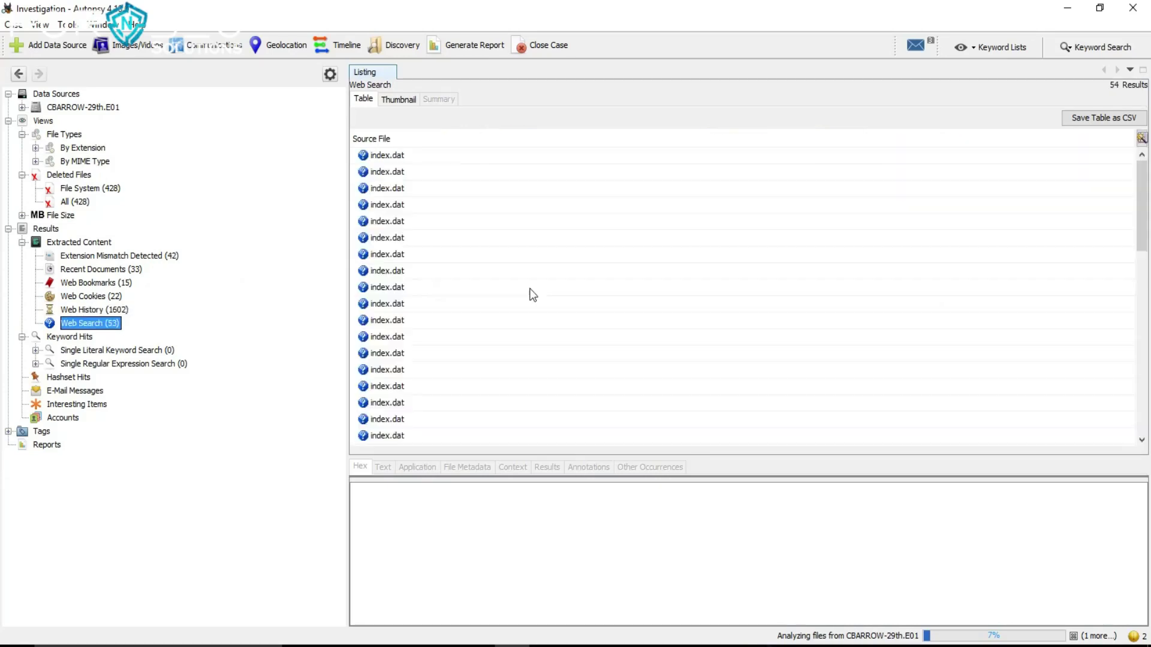
pyautogui.scroll(-10, 549, 273)
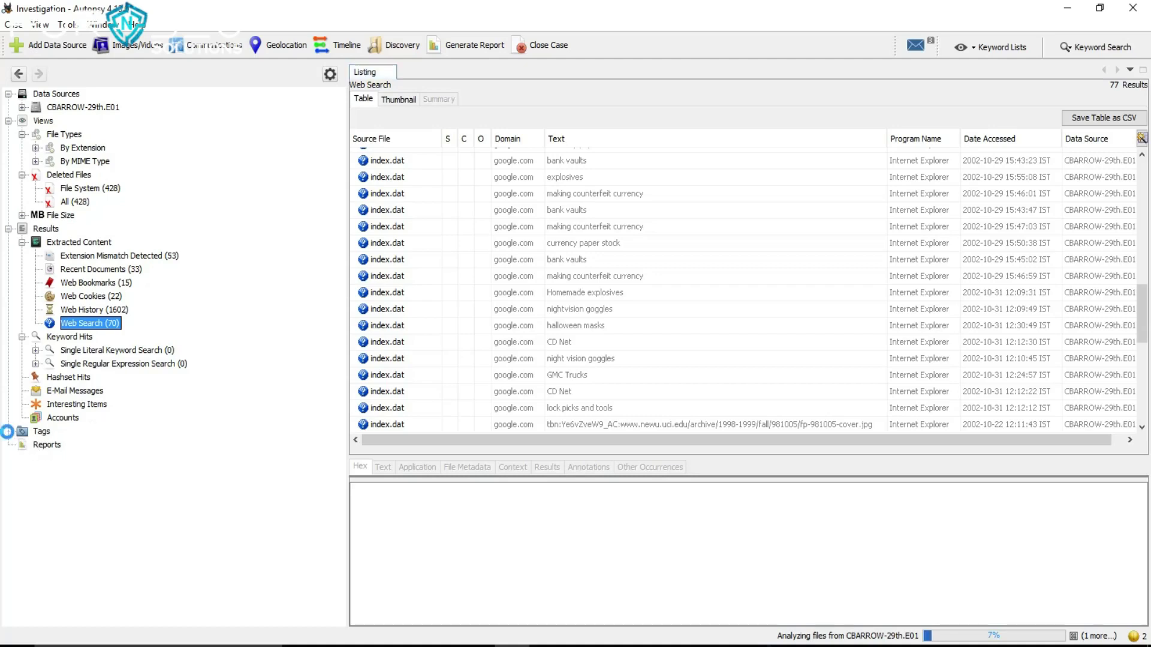
# Step: Show the 33 Recent Documents and select MILITARY TECHNICAL MANUALS FOR SALE.doc.lnk
pyautogui.click(14, 24)
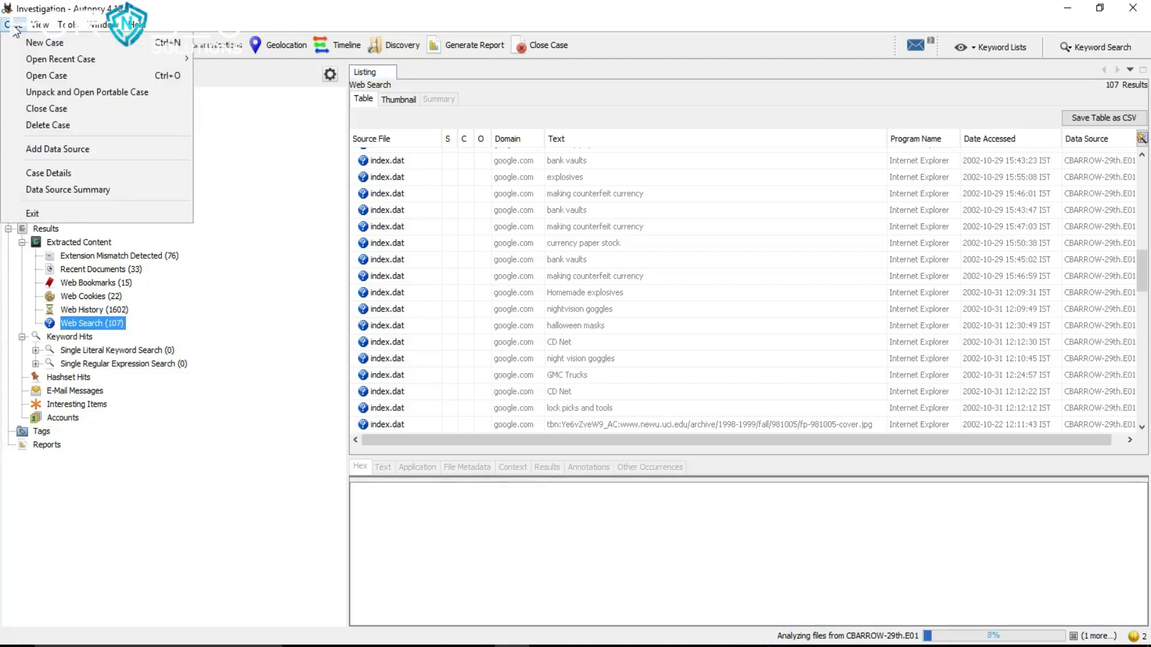
pyautogui.click(236, 240)
pyautogui.click(96, 284)
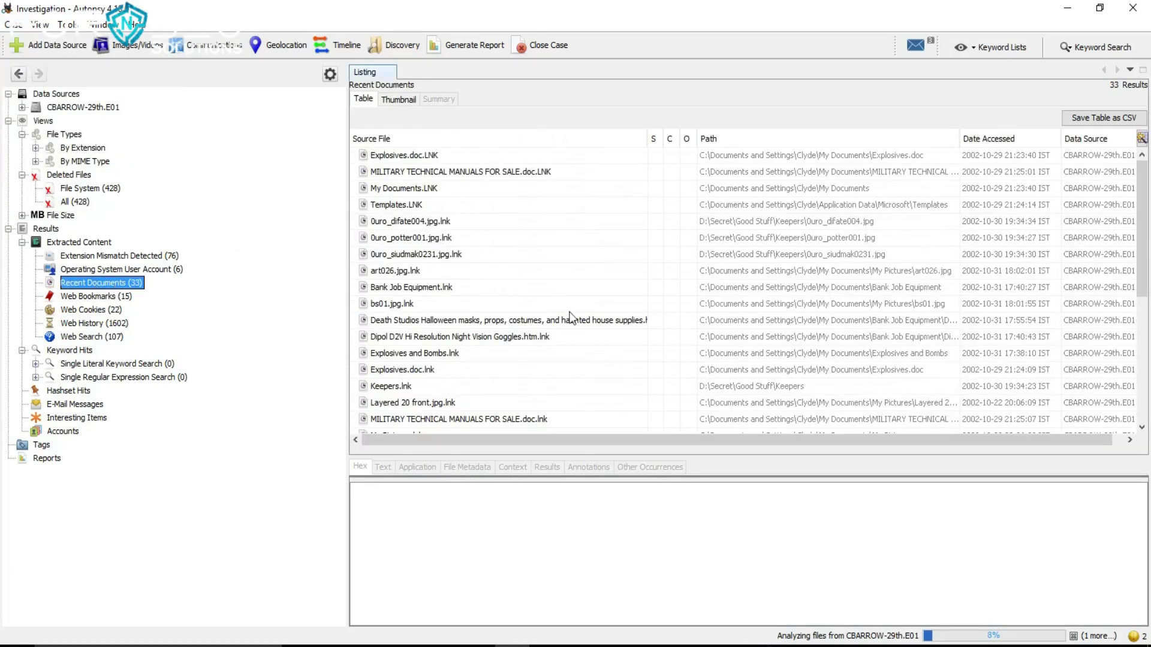
pyautogui.scroll(-3, 572, 318)
pyautogui.click(434, 273)
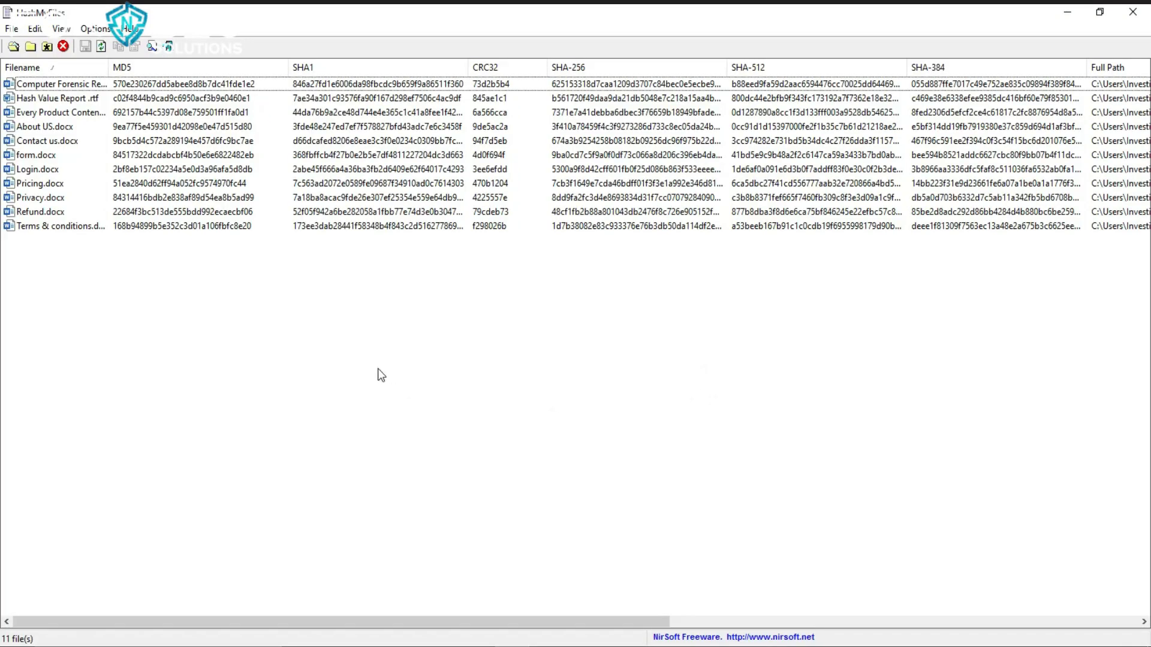
# Step: Sort the HashMyFiles list by MD5, SHA1, CRC32, SHA-256 and SHA-512 columns
pyautogui.click(81, 98)
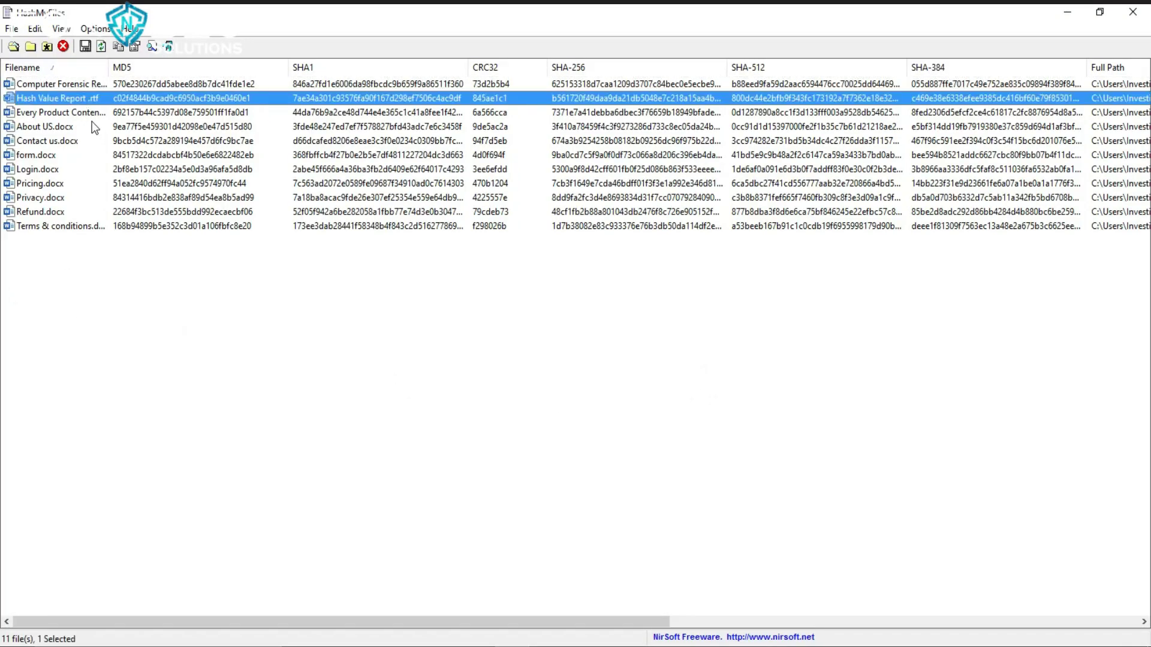
pyautogui.click(92, 124)
pyautogui.click(146, 67)
pyautogui.click(330, 71)
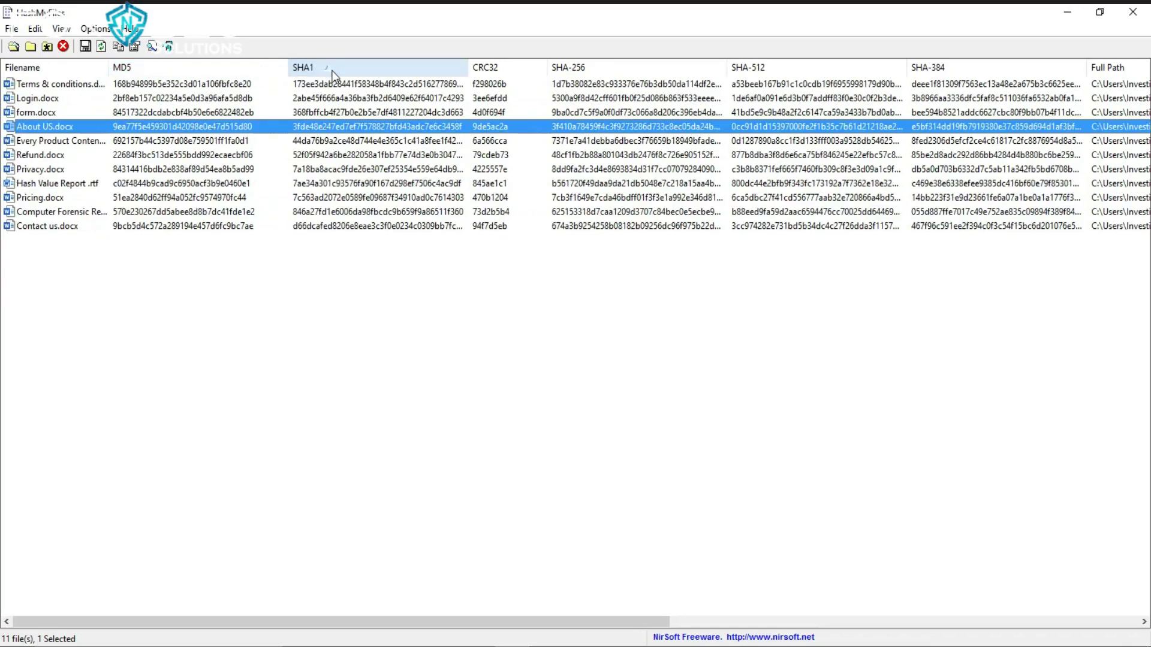
pyautogui.click(491, 70)
pyautogui.click(585, 70)
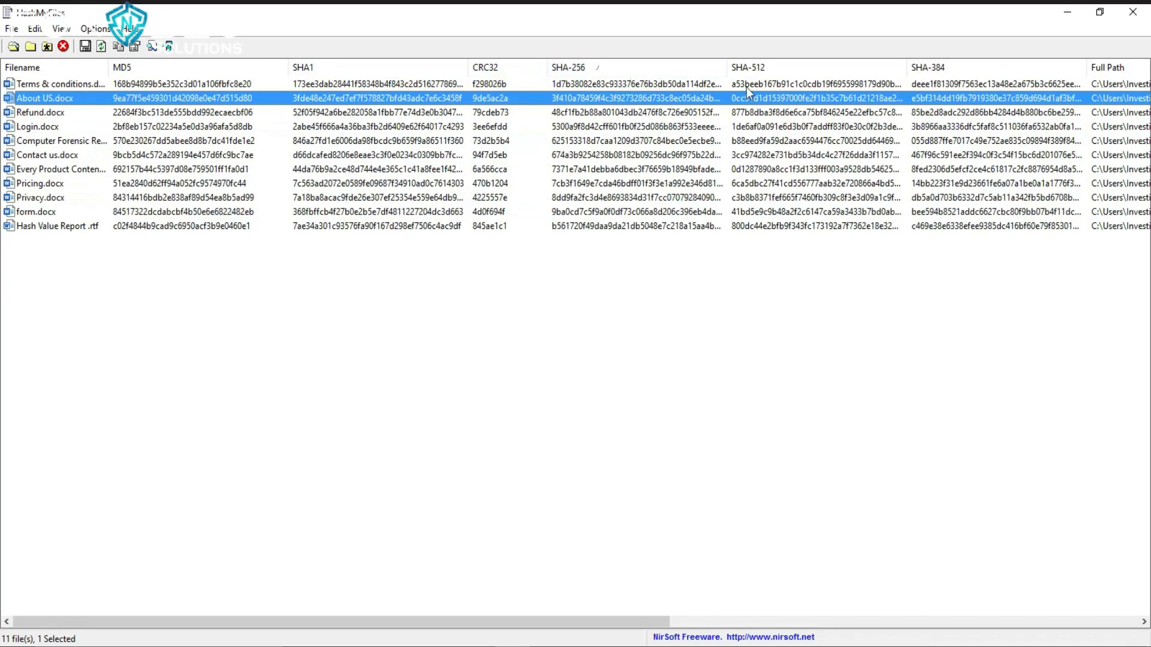
pyautogui.click(753, 69)
pyautogui.moveTo(661, 622); pyautogui.dragTo(1126, 597)
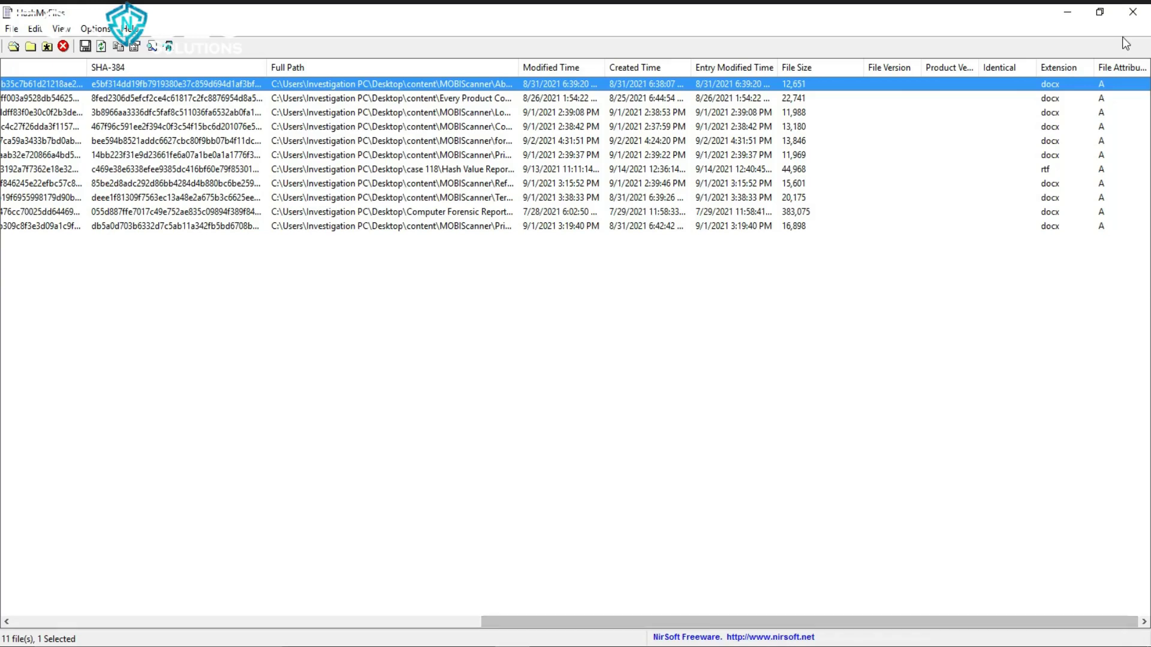
# Step: Select individual files, including the 11,969-byte and 22,741-byte ones, and scroll back
pyautogui.click(1061, 102)
pyautogui.click(942, 154)
pyautogui.click(632, 102)
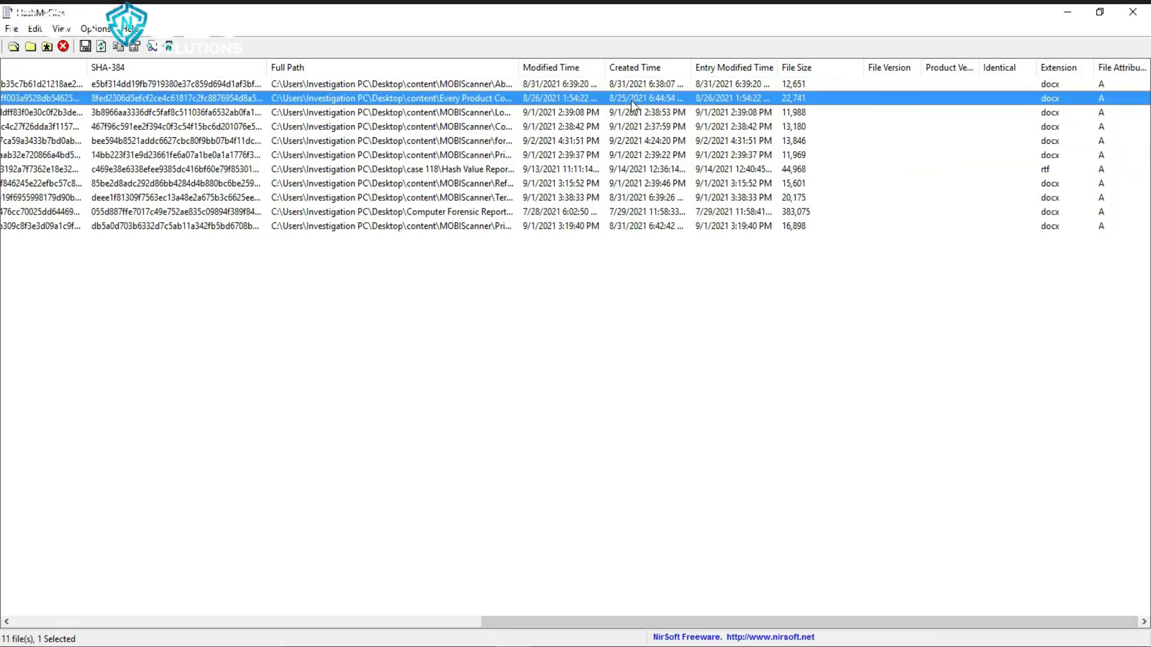
pyautogui.moveTo(657, 621); pyautogui.dragTo(183, 621)
# Step: Select the 11 files and create an HTML Report - All Items hash report
pyautogui.click(12, 28)
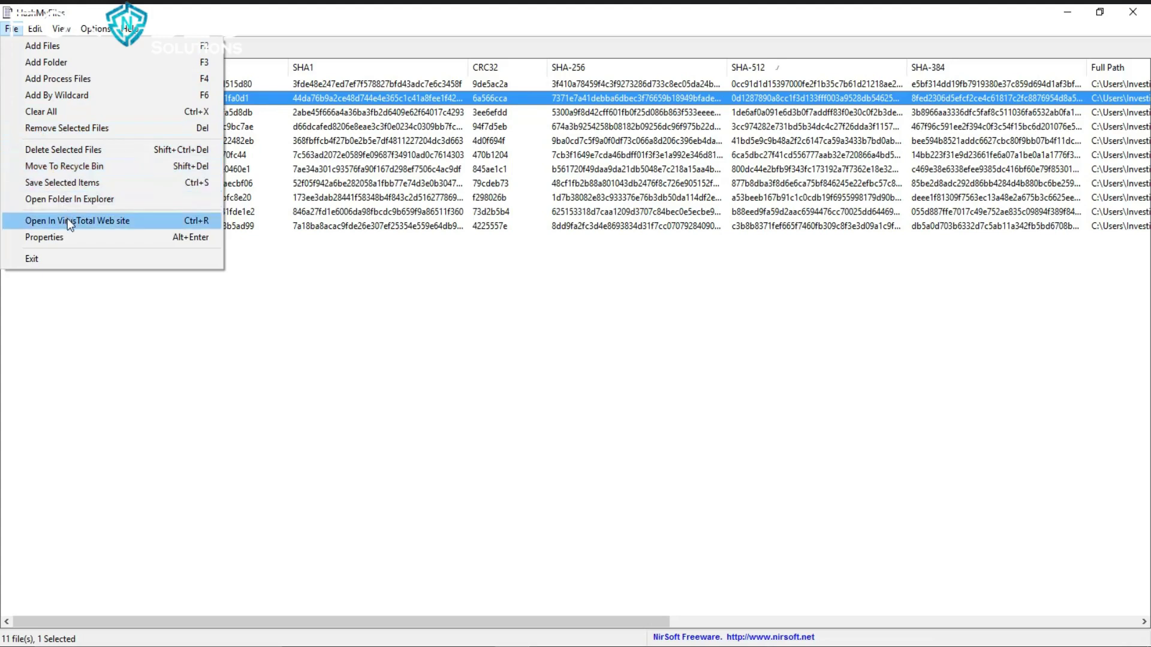
pyautogui.click(79, 285)
pyautogui.moveTo(79, 285); pyautogui.dragTo(146, 80)
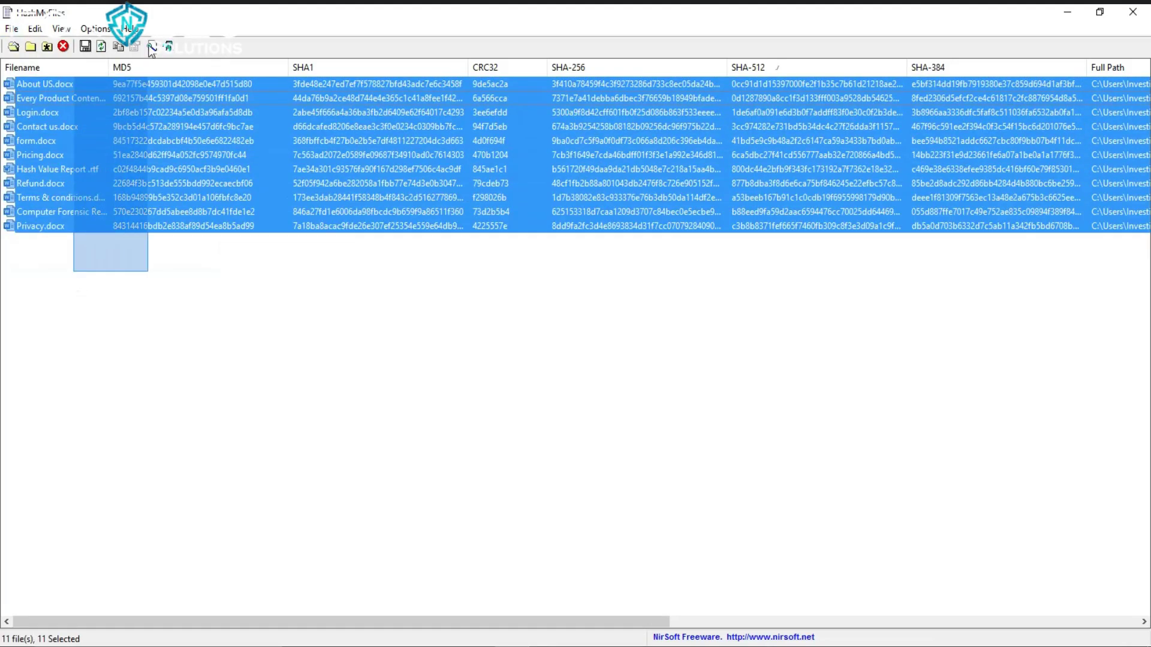
pyautogui.rightClick(121, 157)
pyautogui.click(226, 157)
pyautogui.rightClick(226, 159)
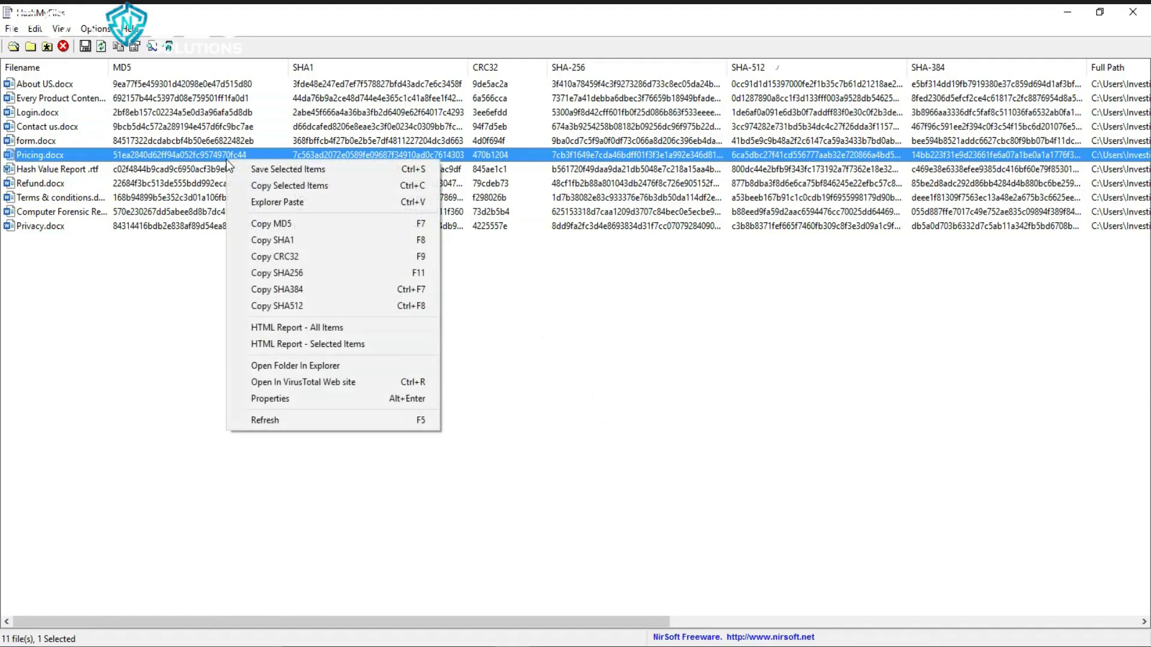
pyautogui.click(275, 328)
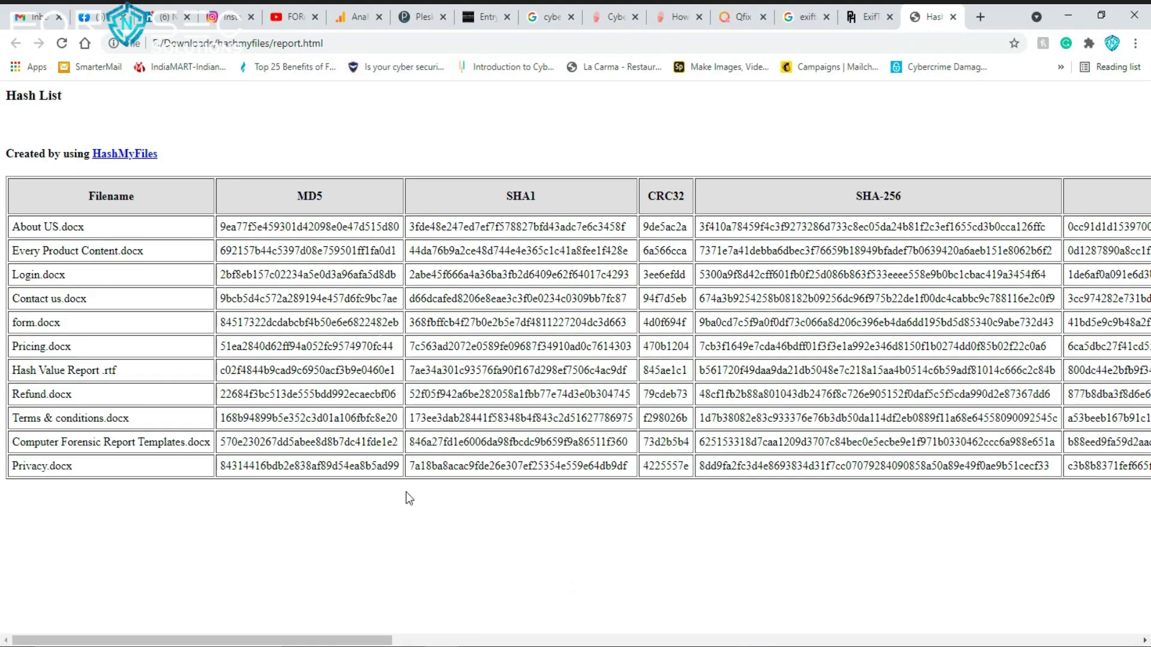
# Step: Scroll the hash report table horizontally to see the remaining hash columns
pyautogui.moveTo(370, 642); pyautogui.dragTo(1119, 645)
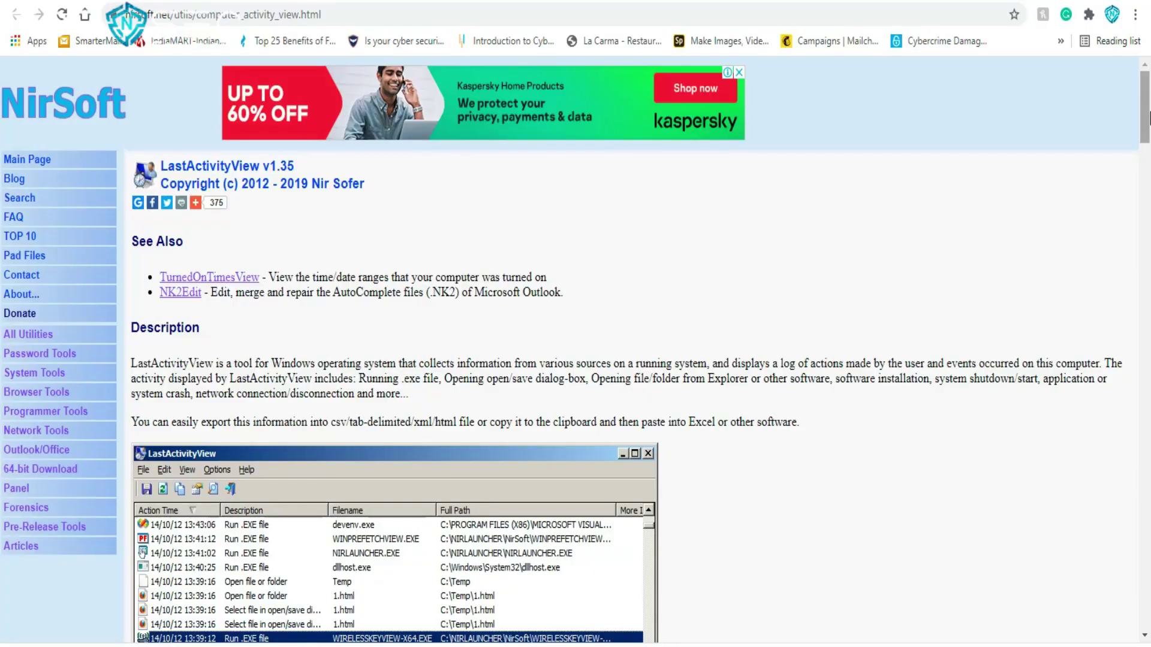
# Step: Scroll the LastActivityView page past Command-Line Options to the Download link and languages table
pyautogui.scroll(-6, 1104, 175)
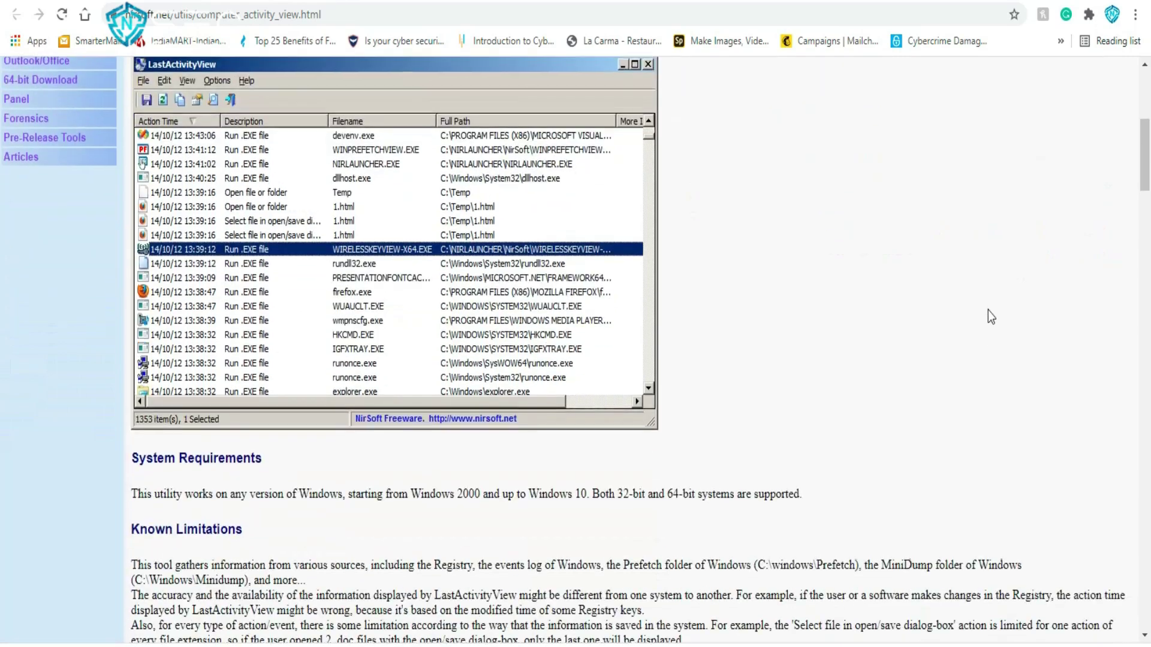
pyautogui.scroll(-10, 934, 409)
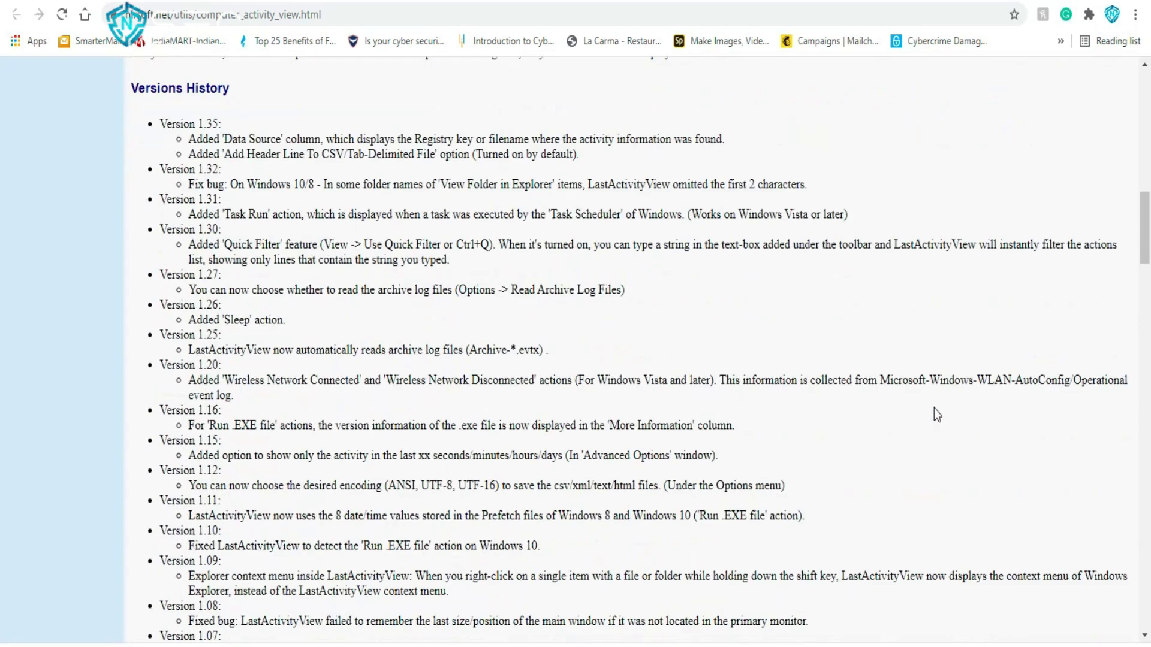
pyautogui.scroll(-13, 933, 408)
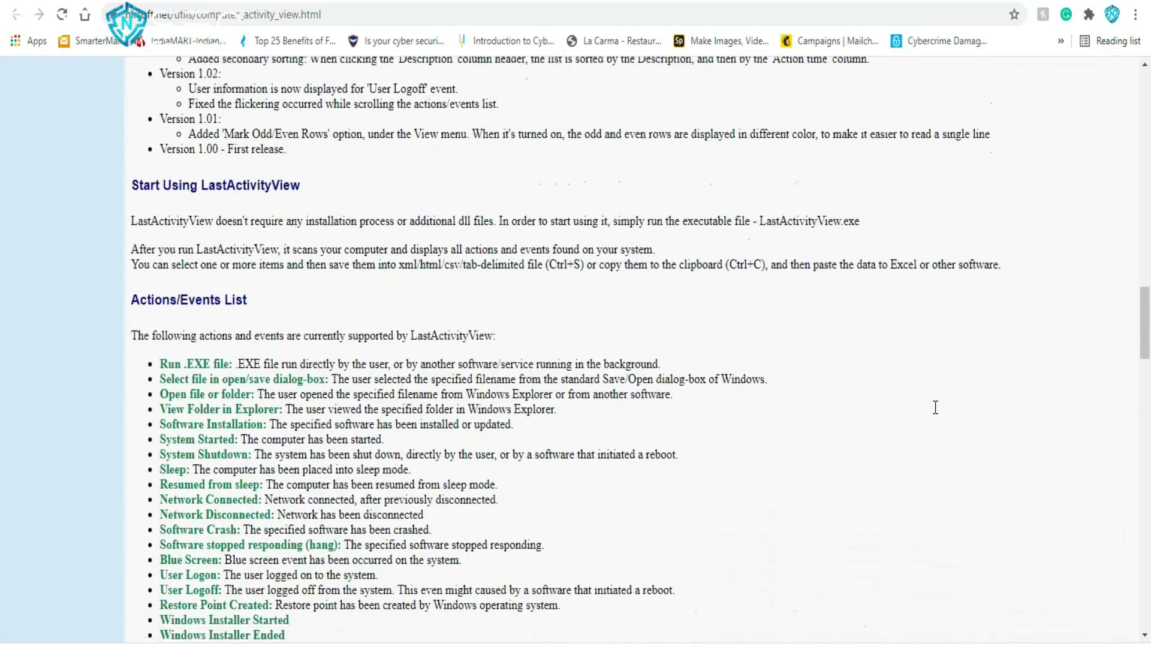
pyautogui.scroll(-7, 935, 407)
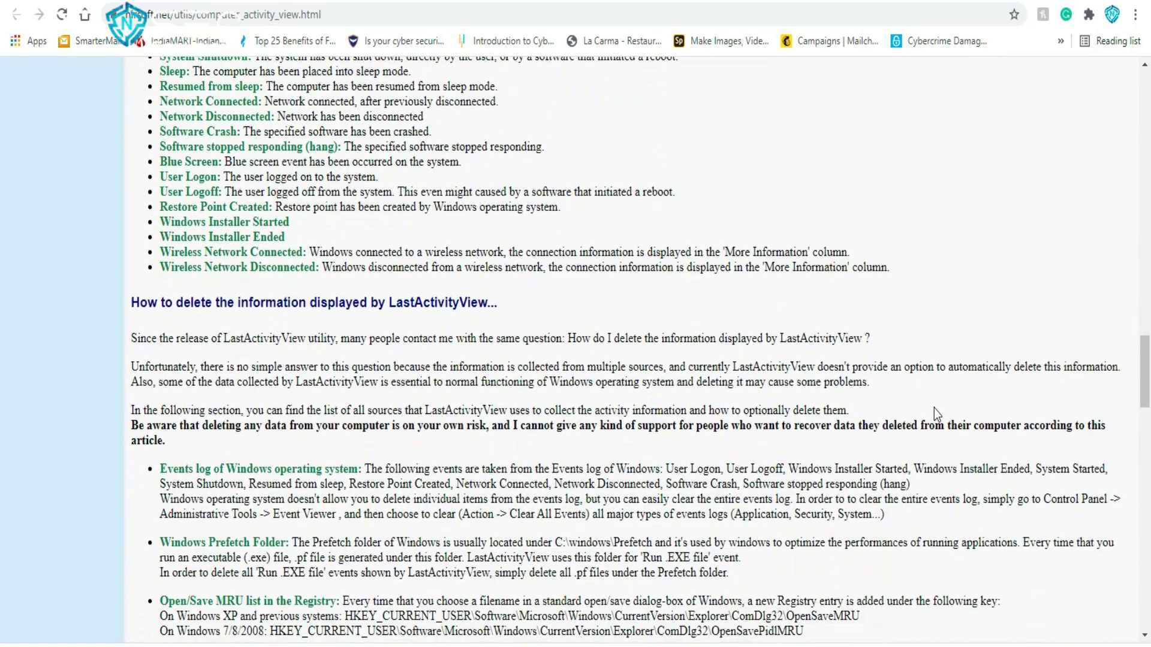
pyautogui.scroll(-4, 934, 408)
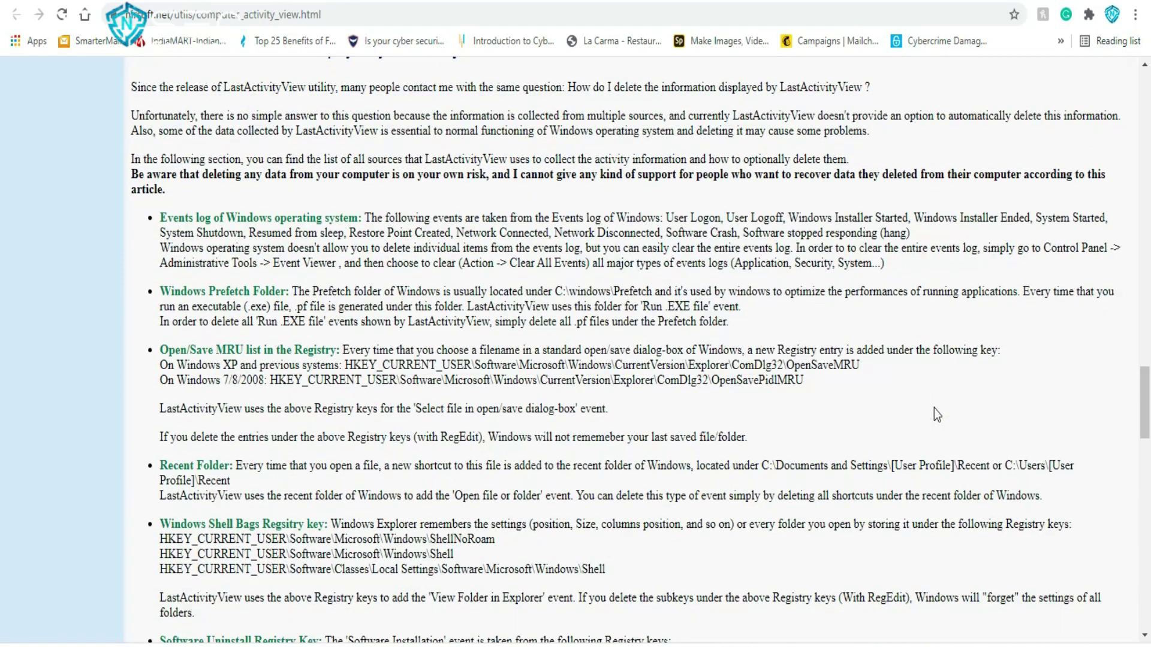
pyautogui.scroll(-4, 933, 408)
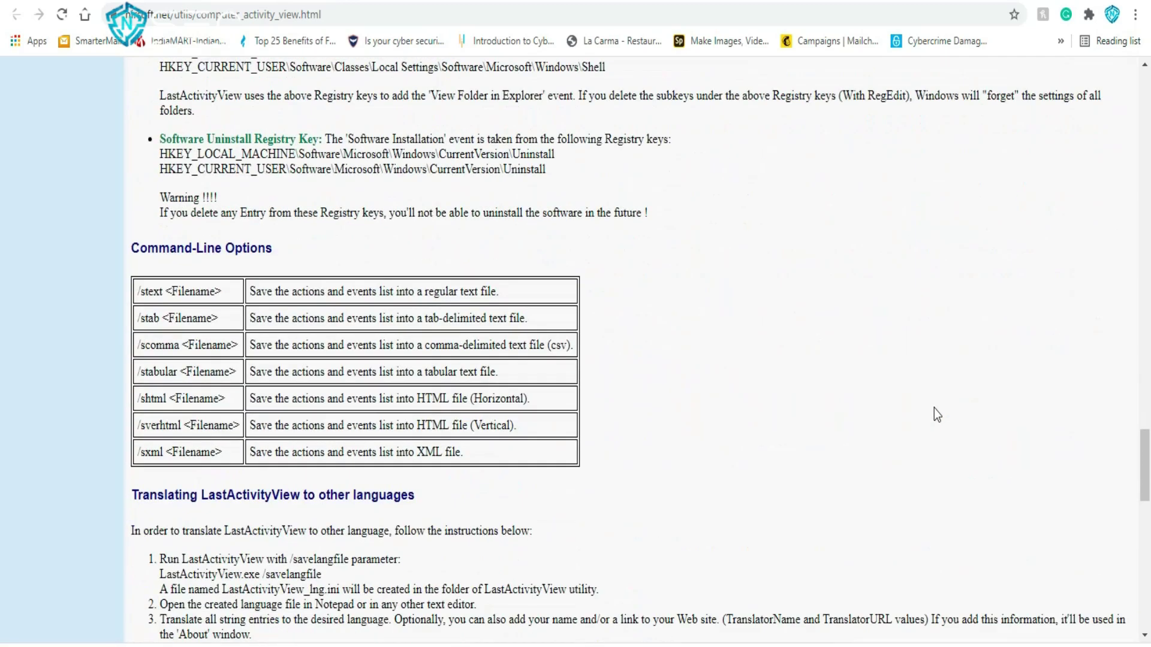
pyautogui.scroll(-8, 934, 408)
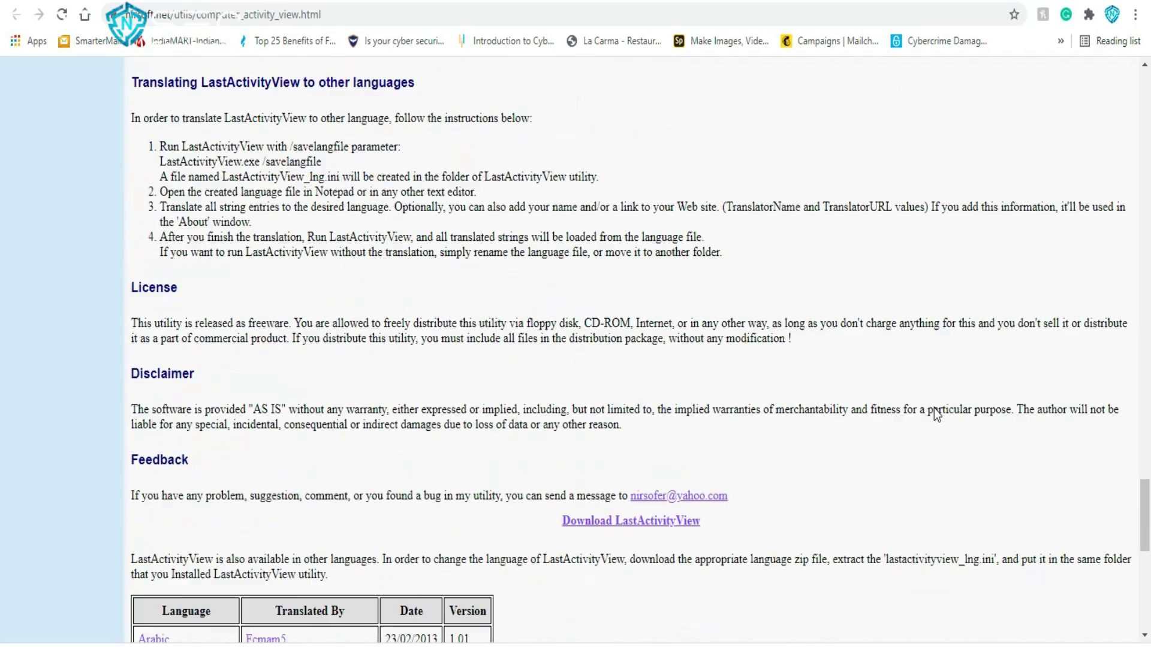
pyautogui.scroll(-4, 933, 408)
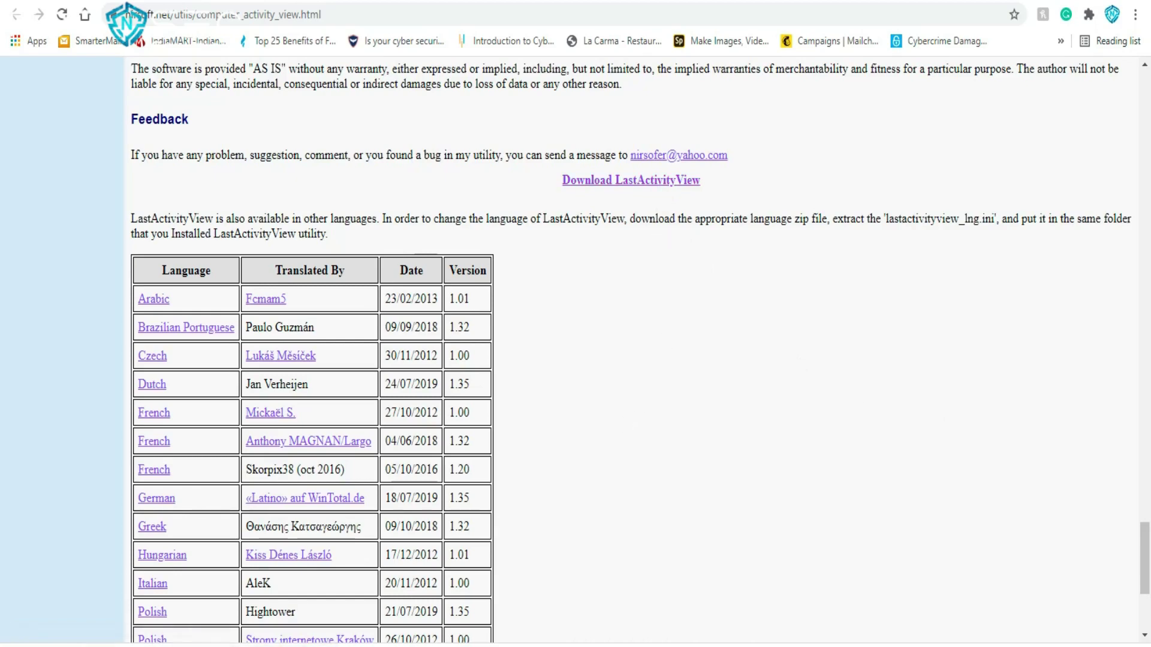
# Step: Reveal the lastactivityview download in E:\Downloads, maximize Explorer and open the extracted folder
pyautogui.click(190, 610)
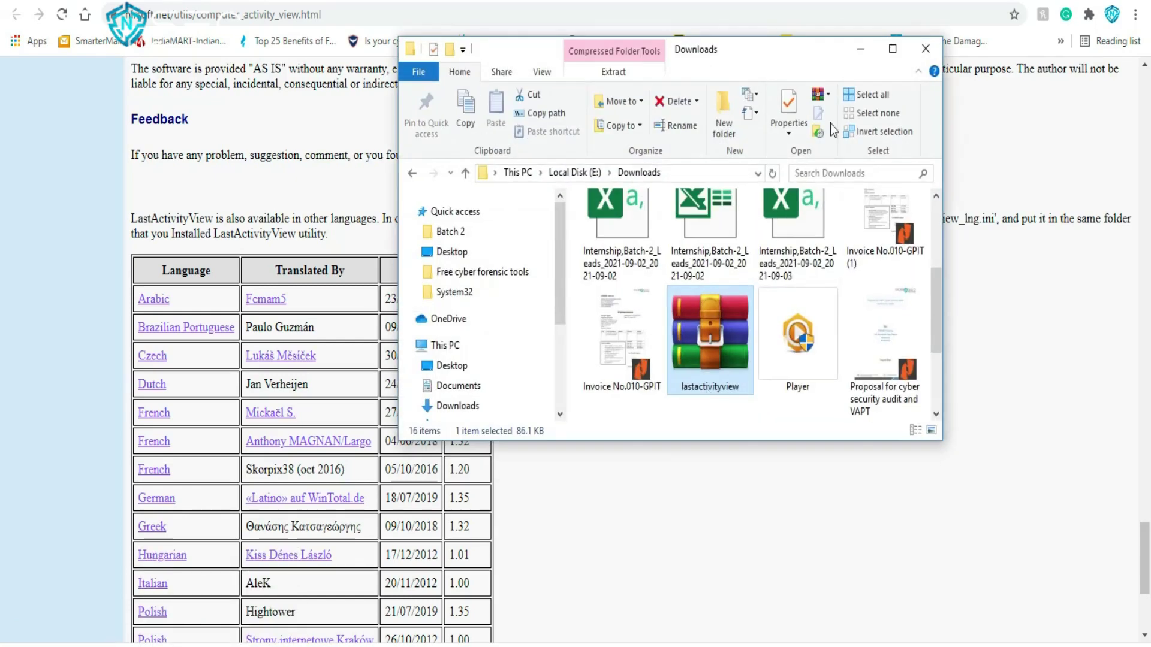
pyautogui.click(902, 53)
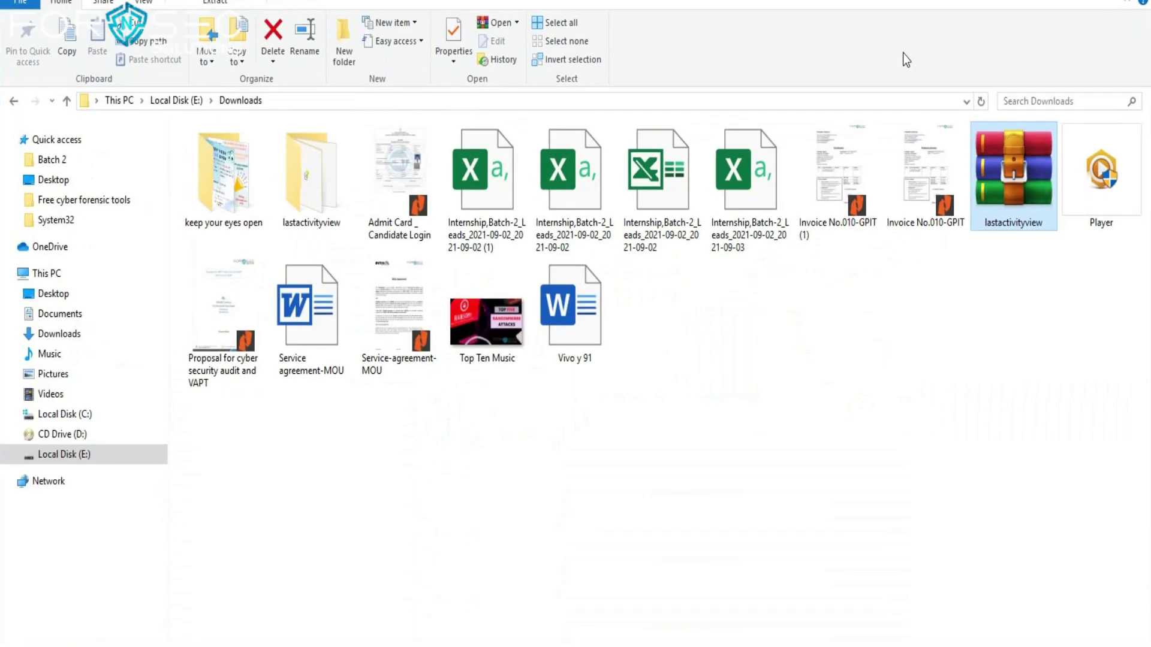
pyautogui.doubleClick(286, 210)
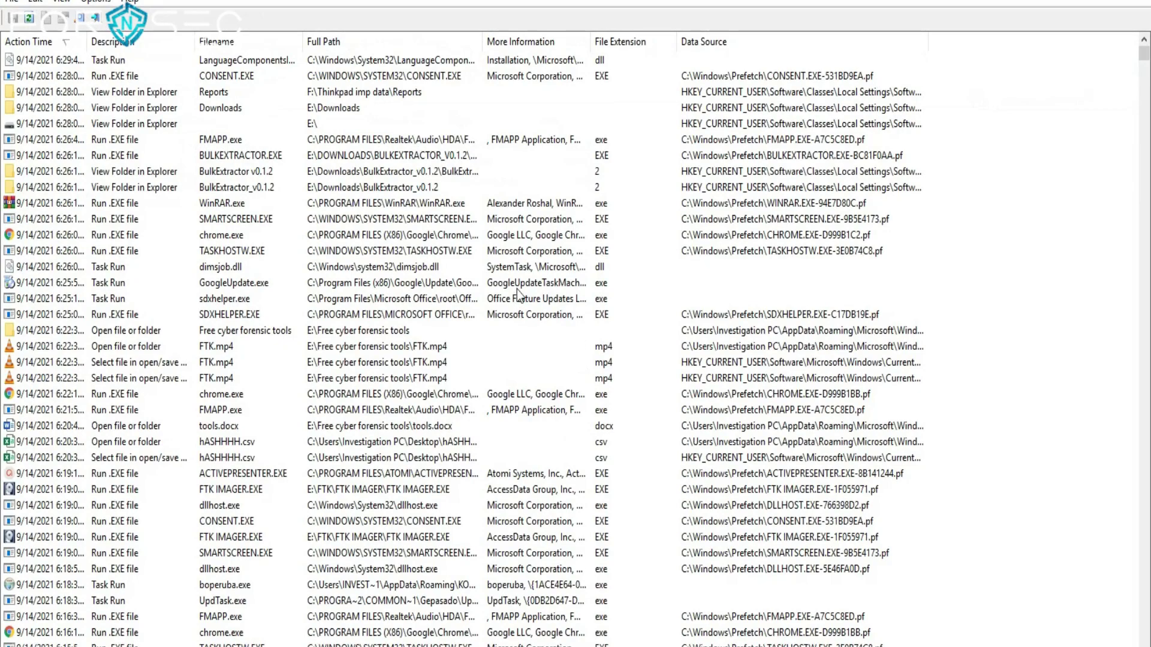
pyautogui.click(517, 289)
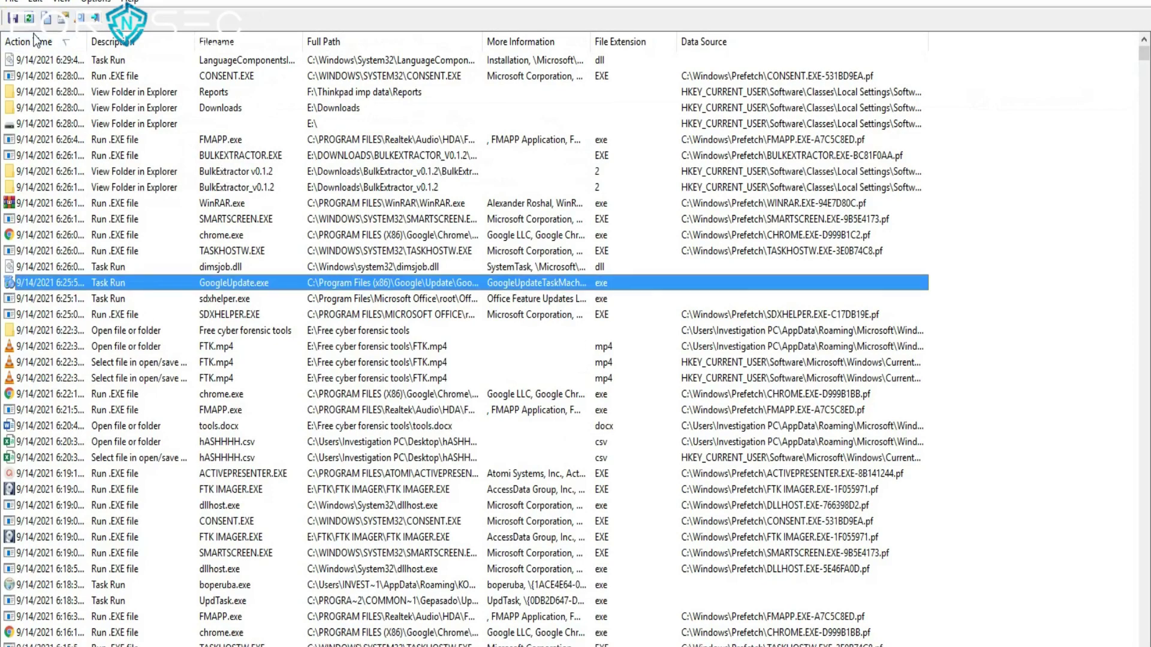
pyautogui.scroll(-6, 90, 419)
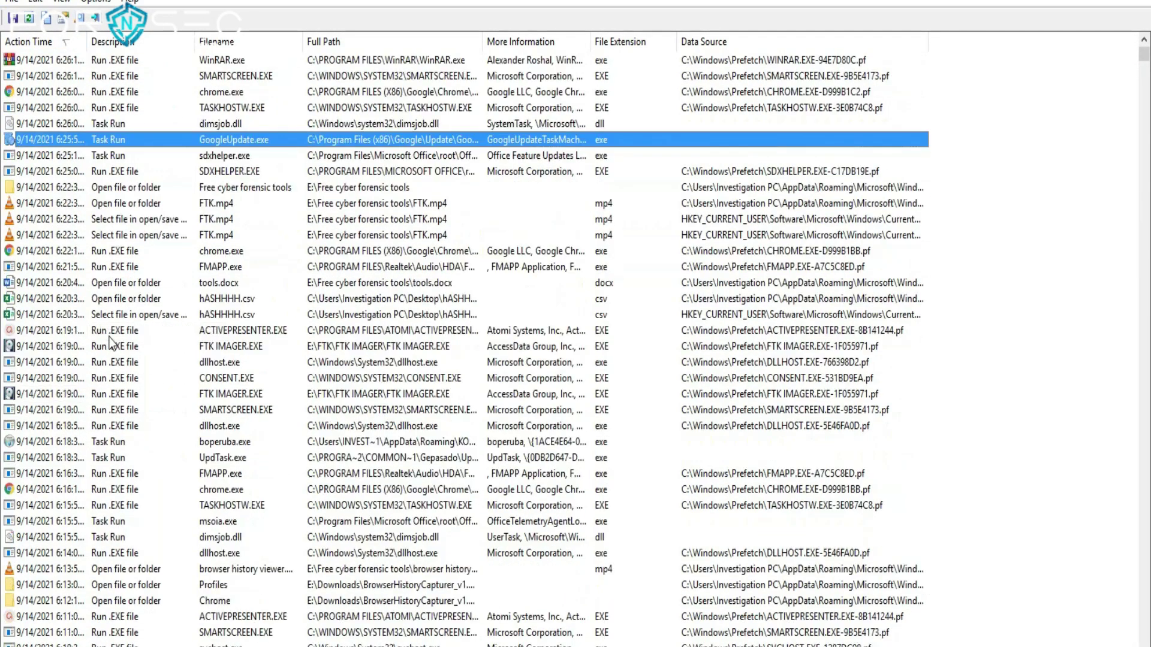
pyautogui.scroll(-6, 110, 343)
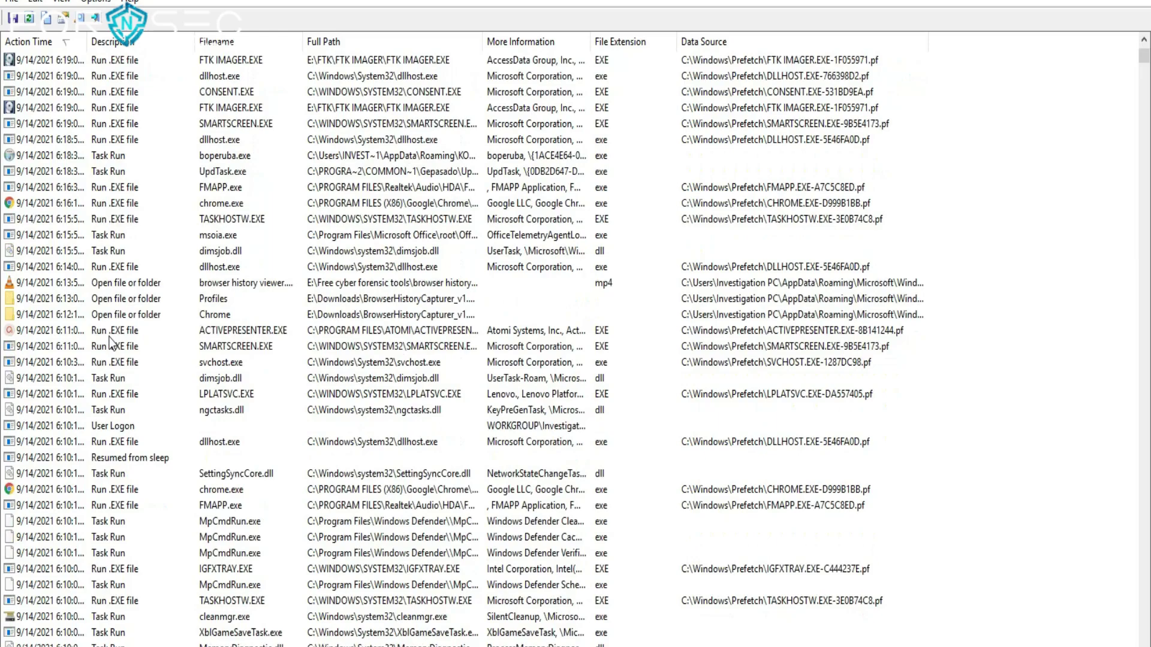
pyautogui.scroll(-5, 110, 343)
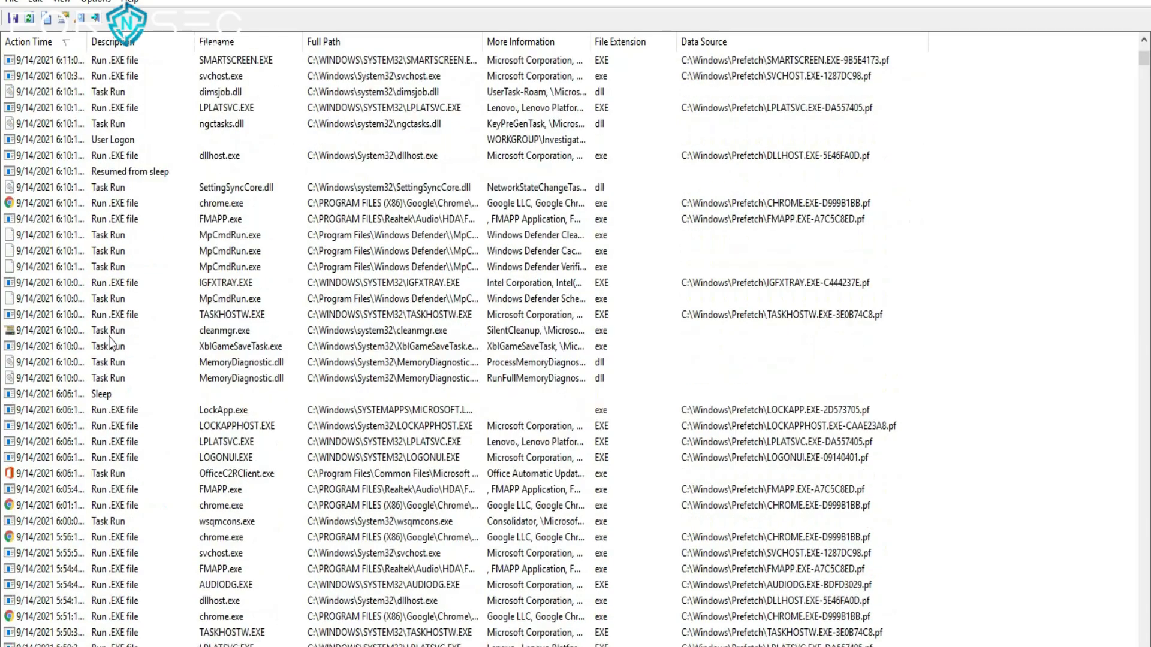
pyautogui.scroll(-8, 110, 343)
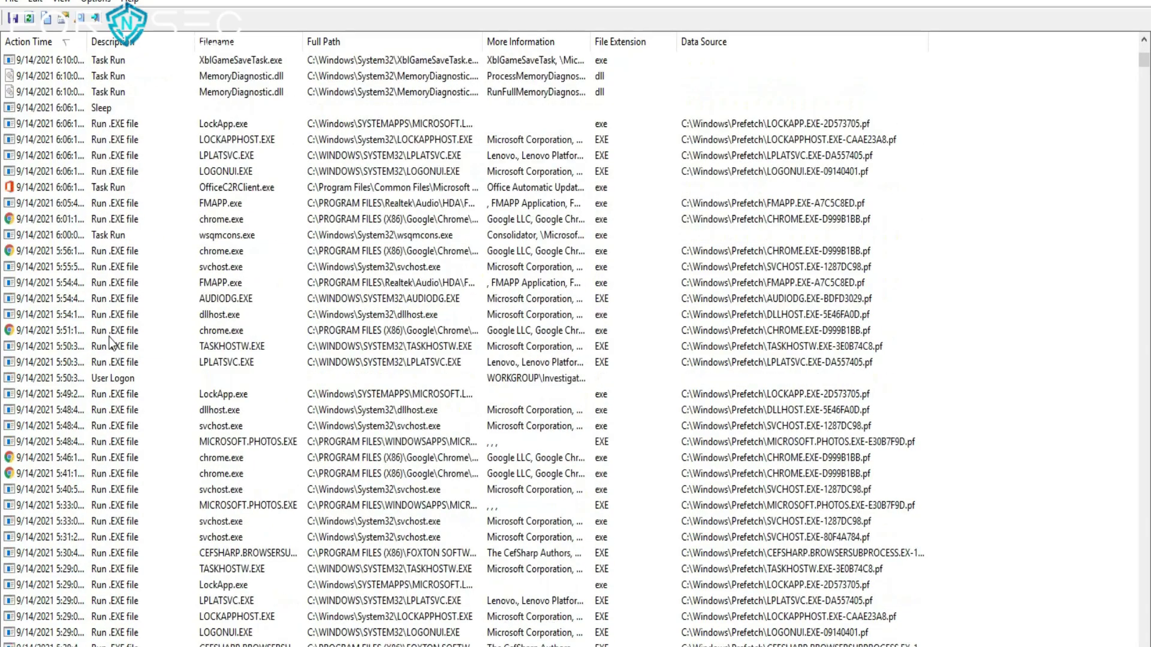
pyautogui.scroll(-14, 109, 343)
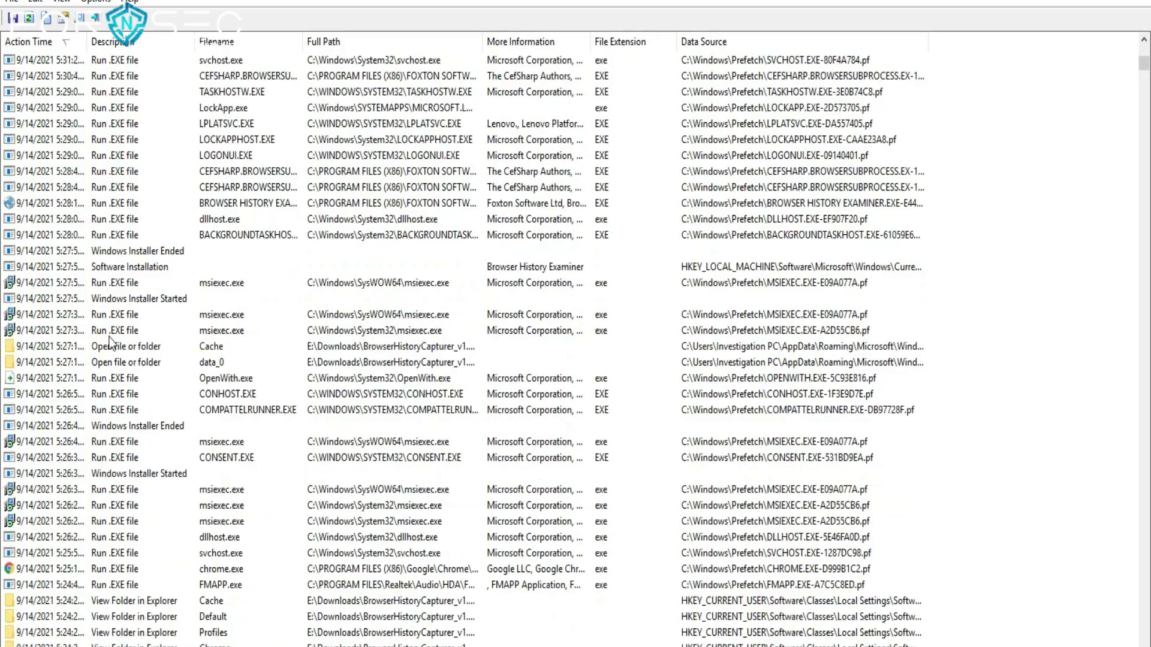
pyautogui.scroll(-20, 109, 343)
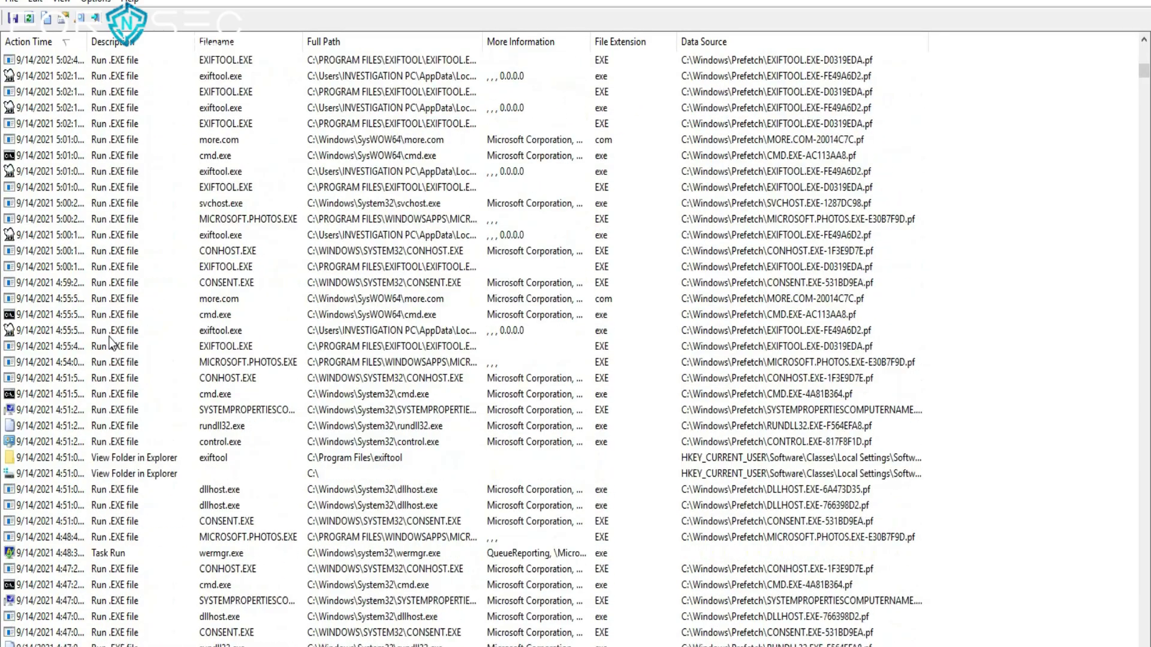
pyautogui.moveTo(1147, 86); pyautogui.dragTo(1144, 149)
pyautogui.moveTo(1138, 189); pyautogui.dragTo(1144, 47)
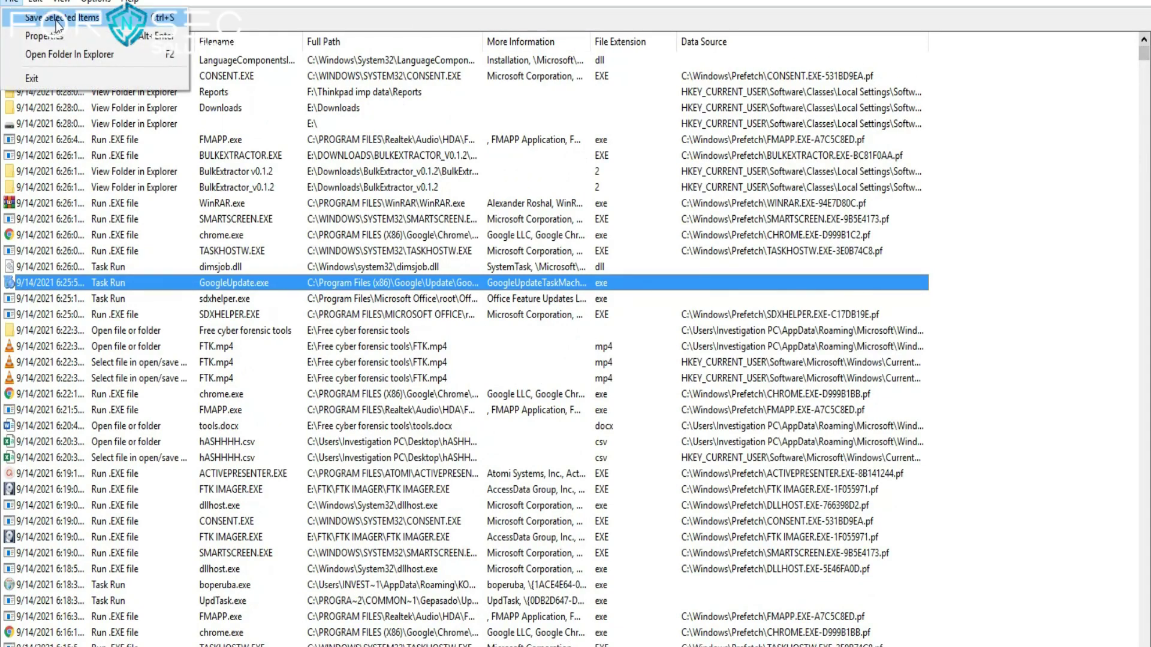
pyautogui.click(57, 21)
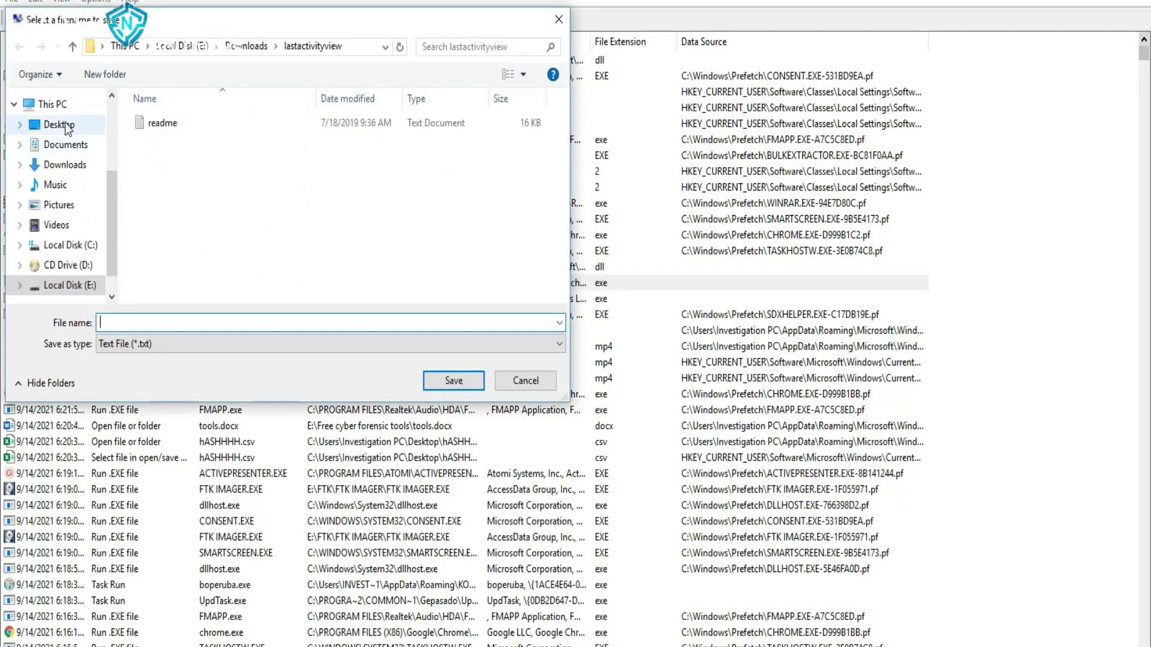
pyautogui.click(557, 19)
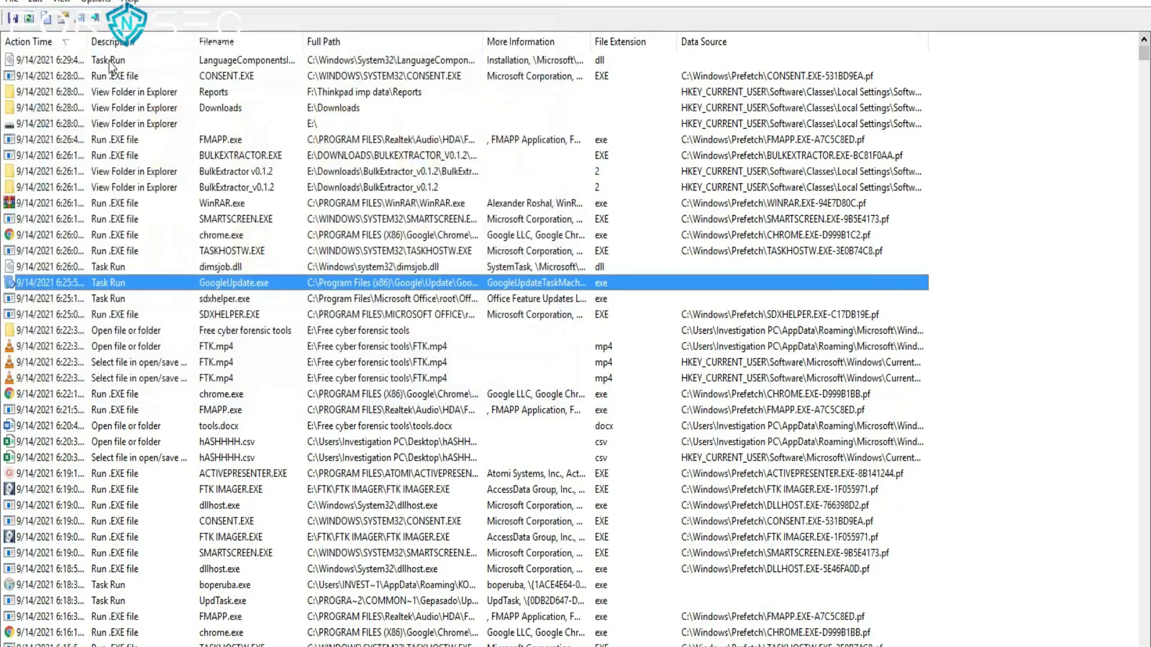
pyautogui.click(15, 24)
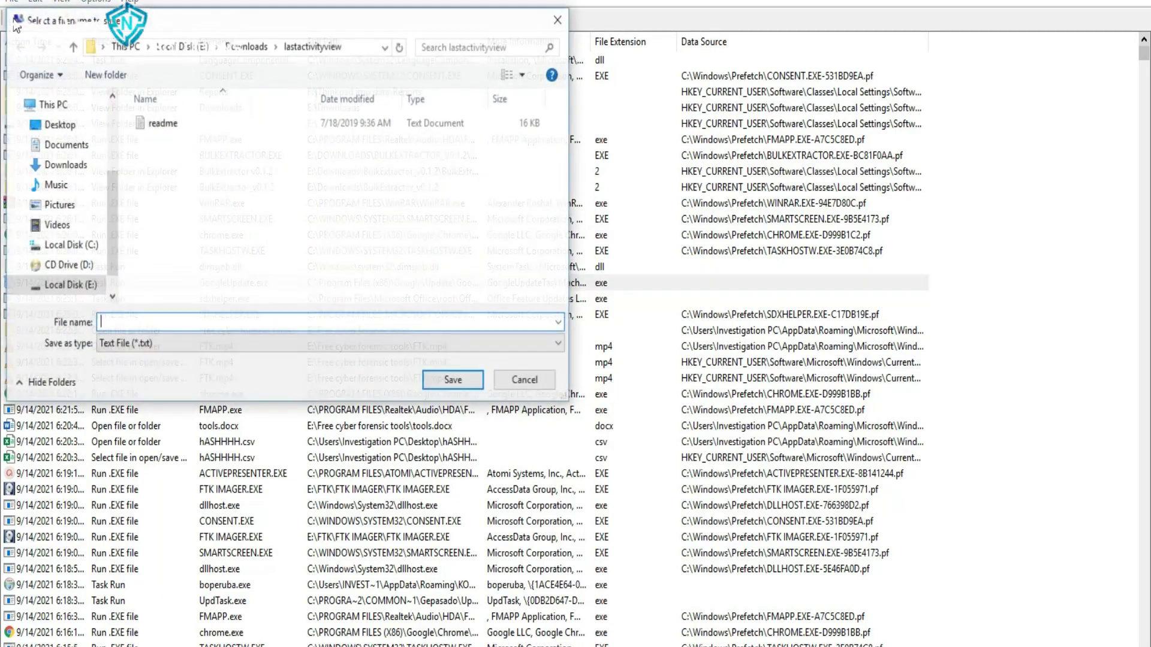
pyautogui.click(552, 25)
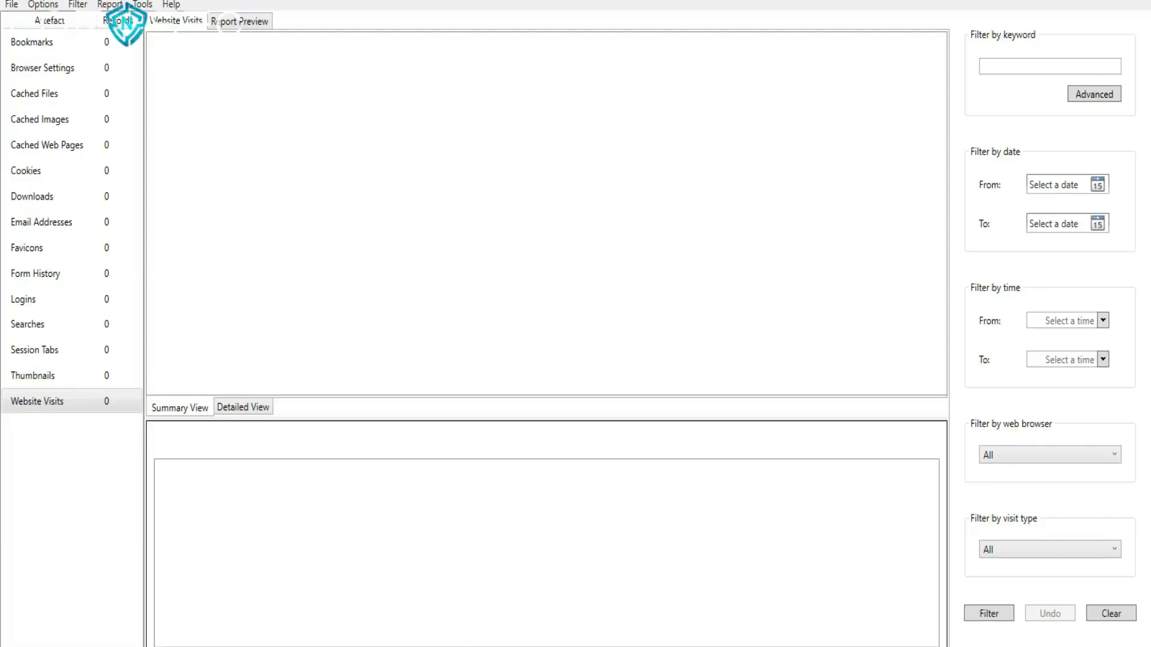
# Step: On the Foxton Forensics page, request the free Browser History Capturer download
pyautogui.click(589, 623)
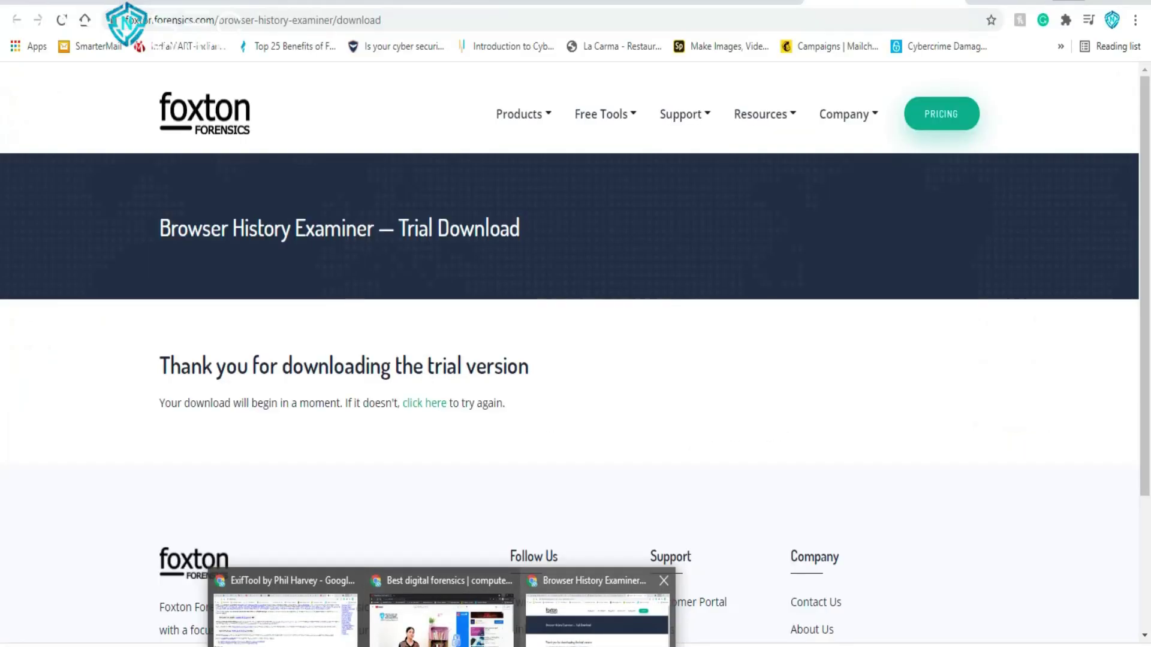
pyautogui.click(598, 618)
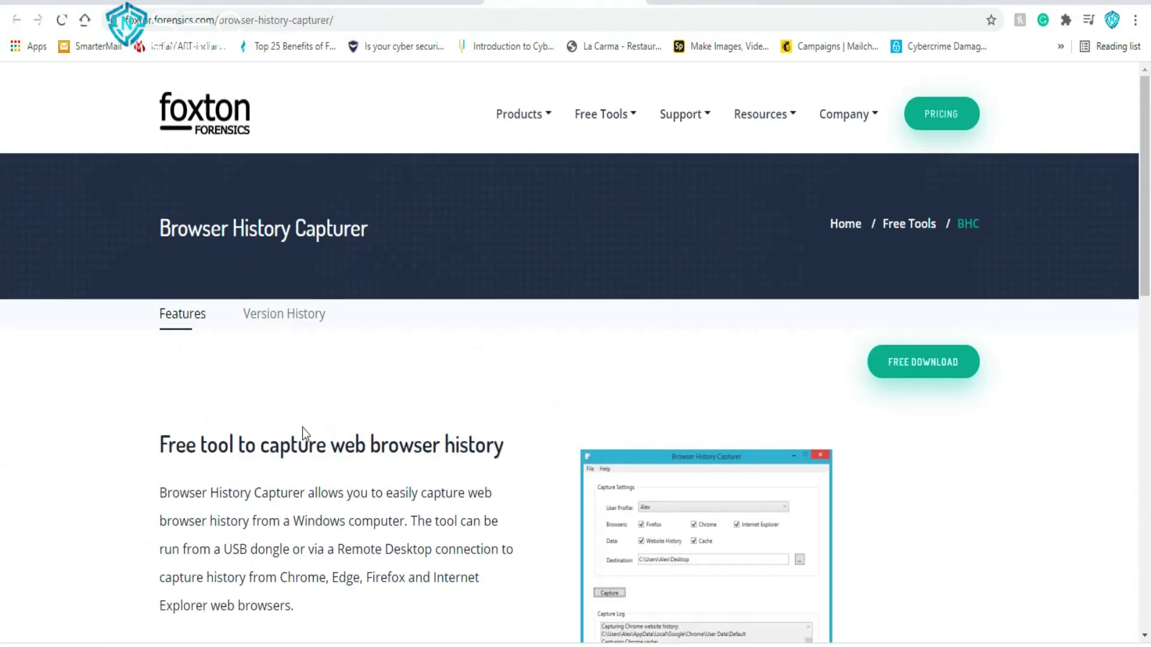
pyautogui.scroll(-4, 403, 431)
pyautogui.scroll(3, 660, 372)
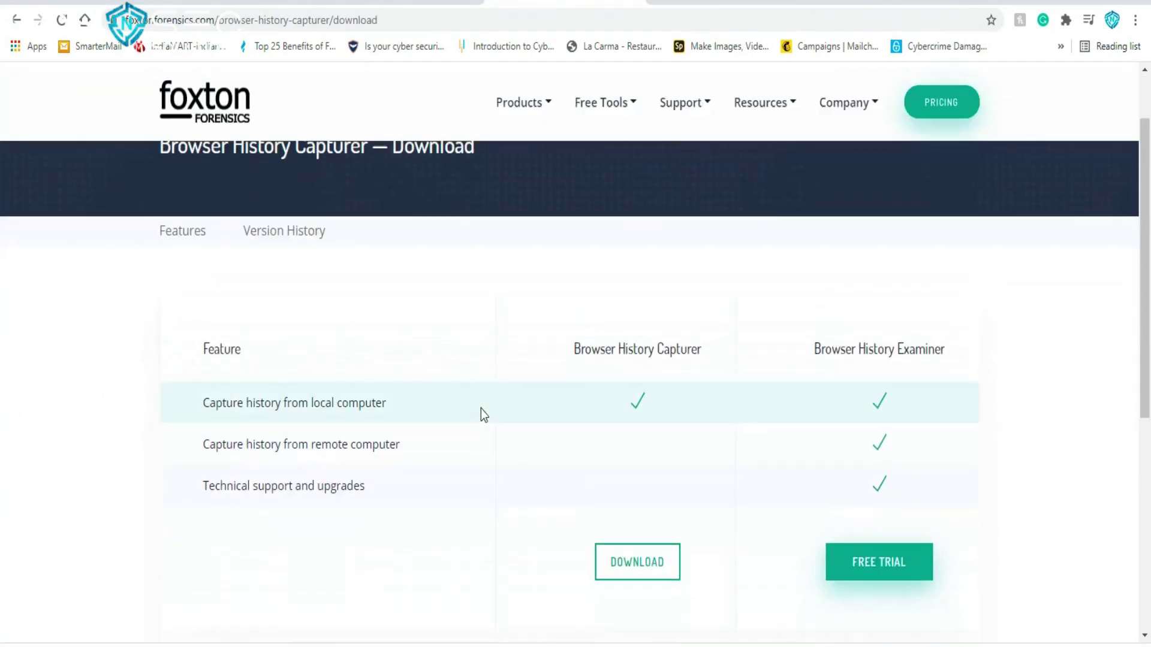
pyautogui.scroll(-4, 481, 411)
pyautogui.click(637, 311)
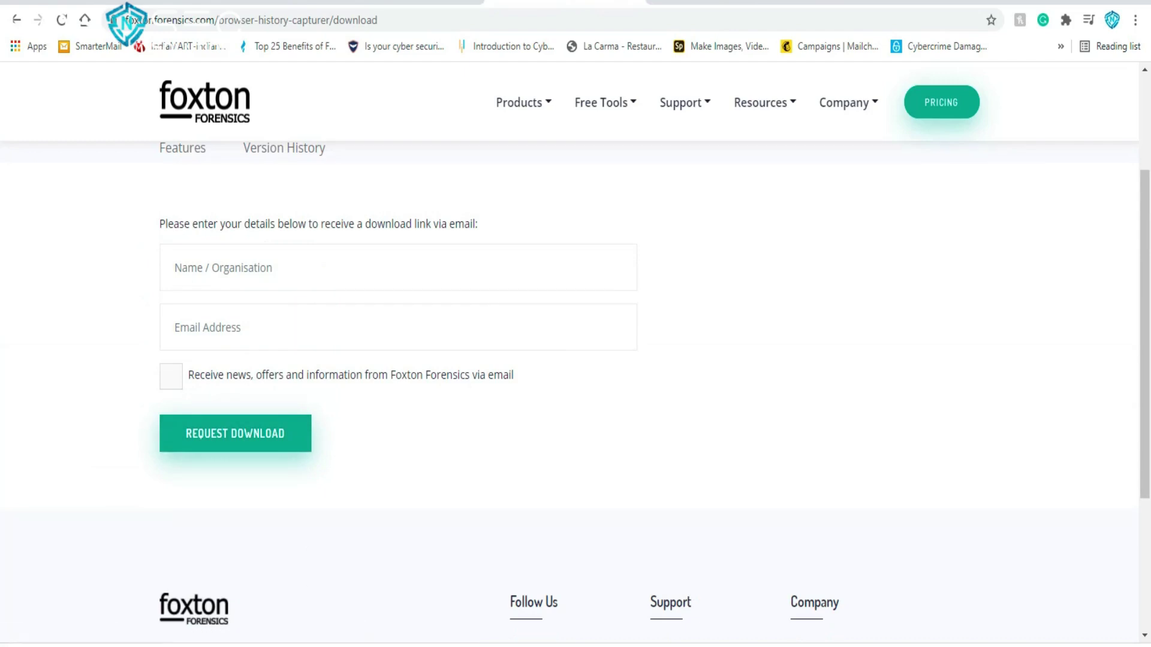
# Step: In Load History, select E:\Downloads\BrowserHistoryCapturer_v1.4.0.1\Capture\Chrome as the capture folder
pyautogui.moveTo(384, 644)
pyautogui.click(395, 617)
pyautogui.moveTo(442, 645)
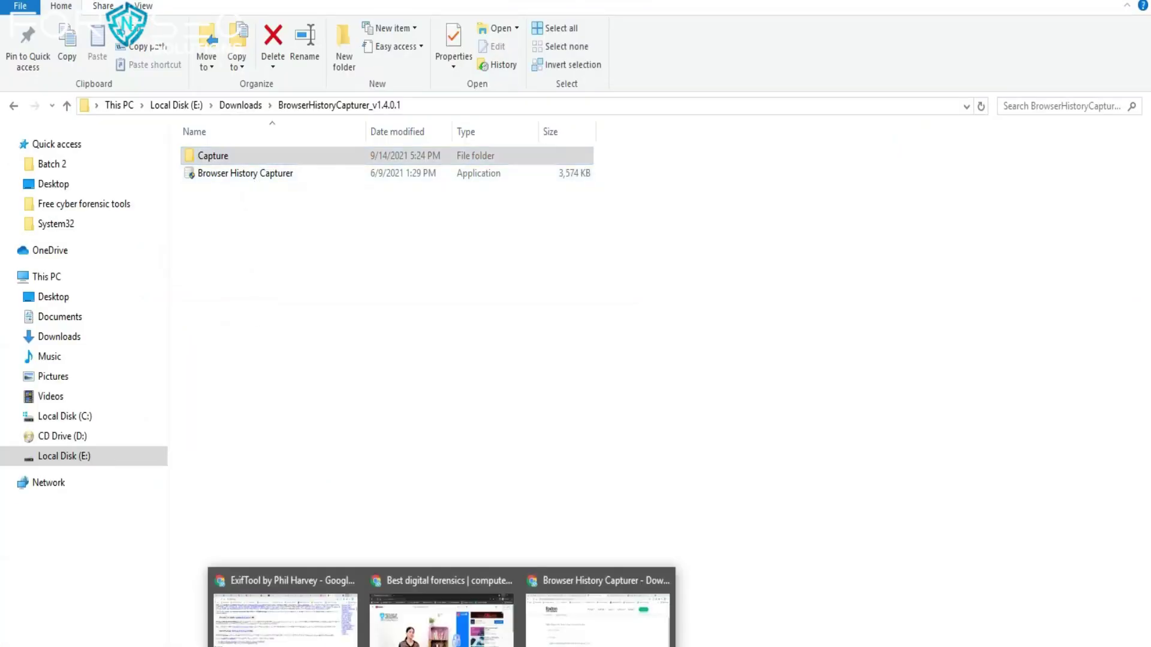
pyautogui.click(591, 615)
pyautogui.moveTo(511, 644)
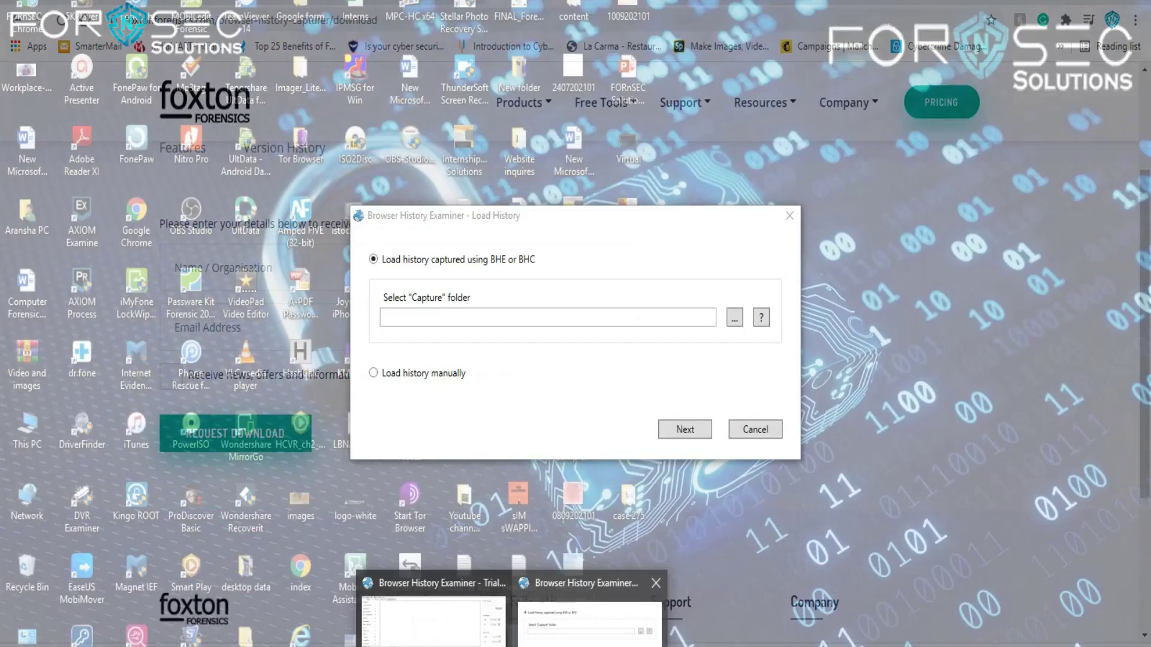
pyautogui.click(589, 618)
pyautogui.click(732, 317)
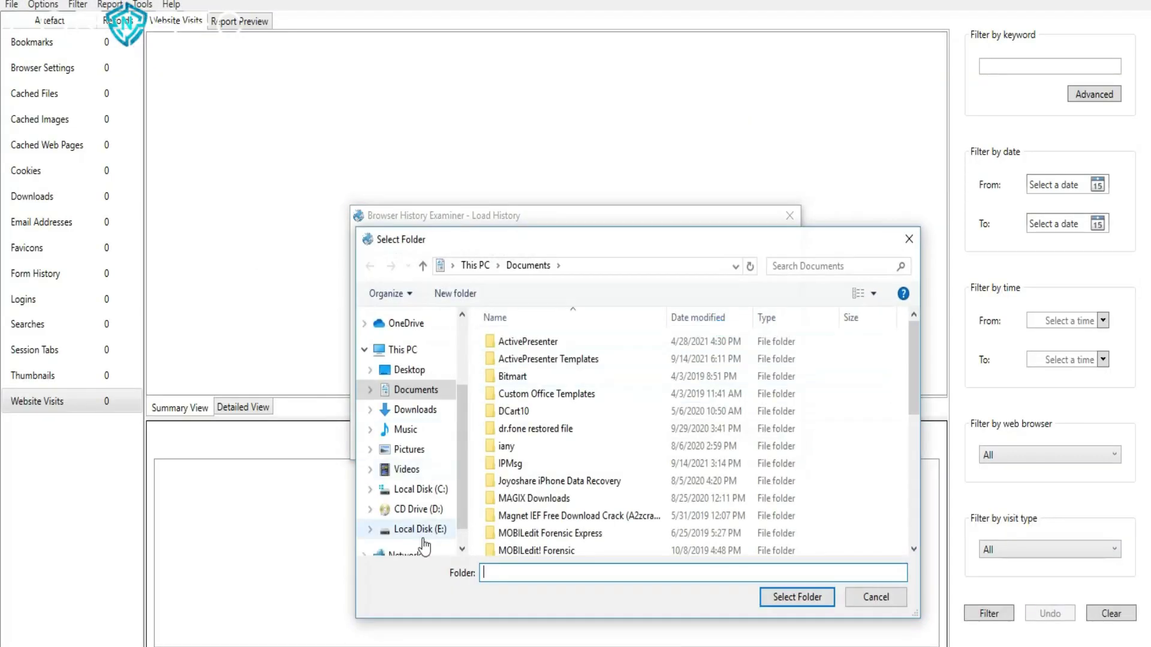
pyautogui.click(414, 529)
pyautogui.click(542, 462)
pyautogui.doubleClick(542, 462)
pyautogui.doubleClick(567, 458)
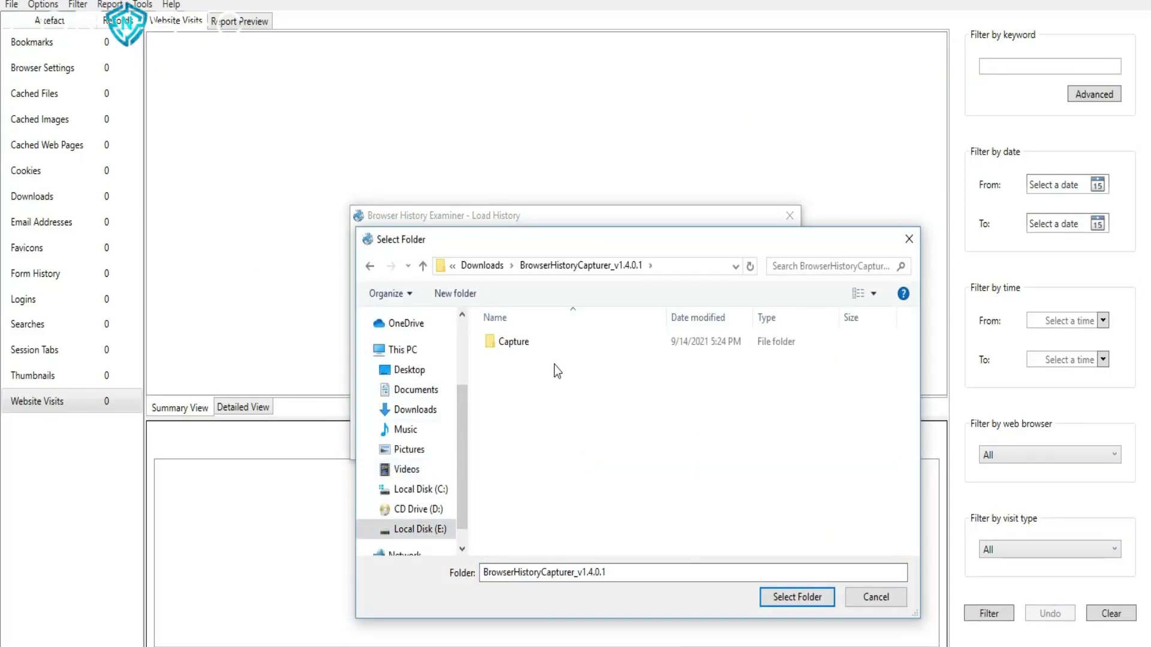
pyautogui.doubleClick(509, 340)
pyautogui.click(510, 339)
pyautogui.click(786, 598)
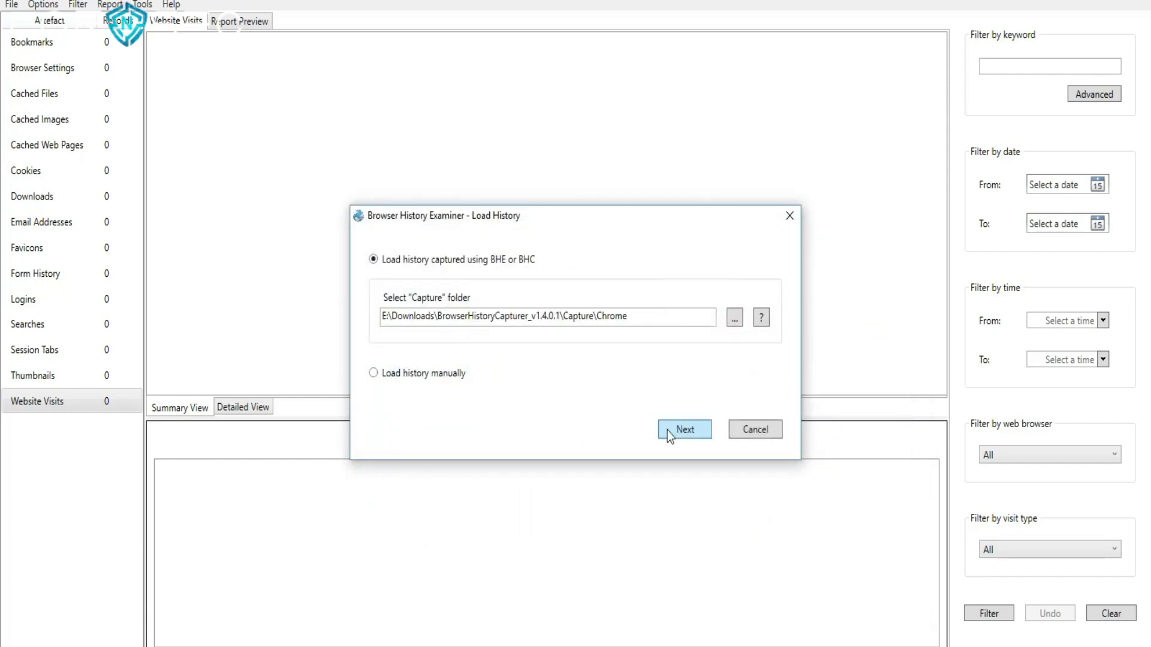
# Step: Switch to manual loading and set the Capture\Chrome folder as the history source
pyautogui.click(412, 373)
pyautogui.click(685, 430)
pyautogui.click(681, 391)
pyautogui.click(386, 372)
pyautogui.click(684, 429)
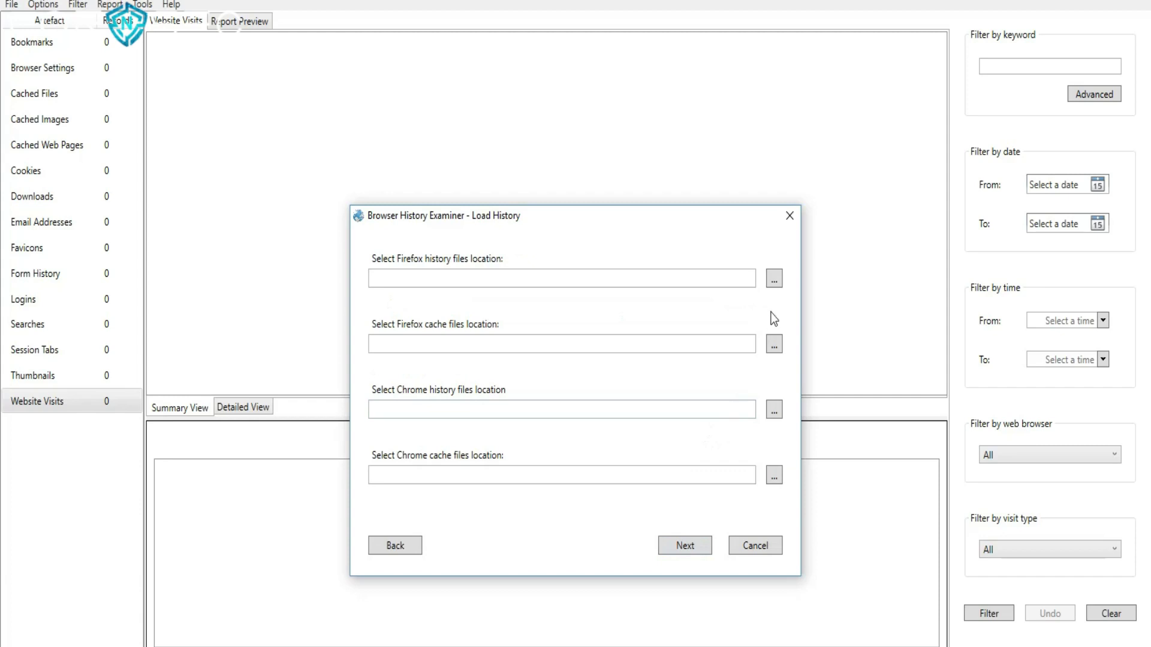
pyautogui.click(774, 410)
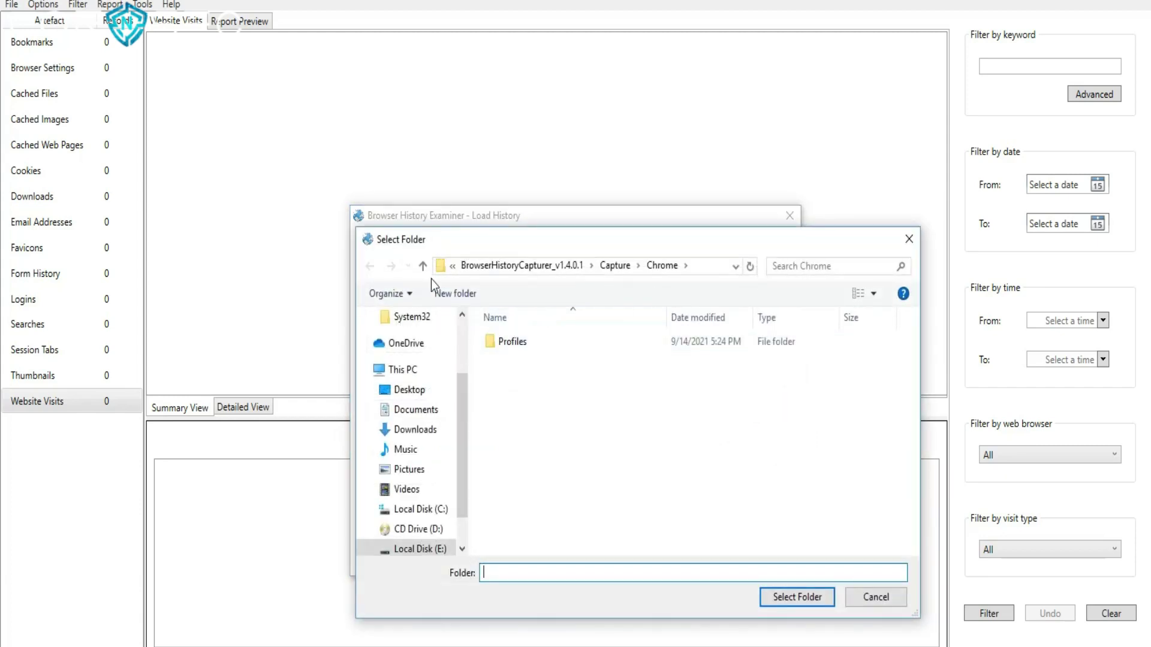
pyautogui.moveTo(563, 243); pyautogui.dragTo(574, 214)
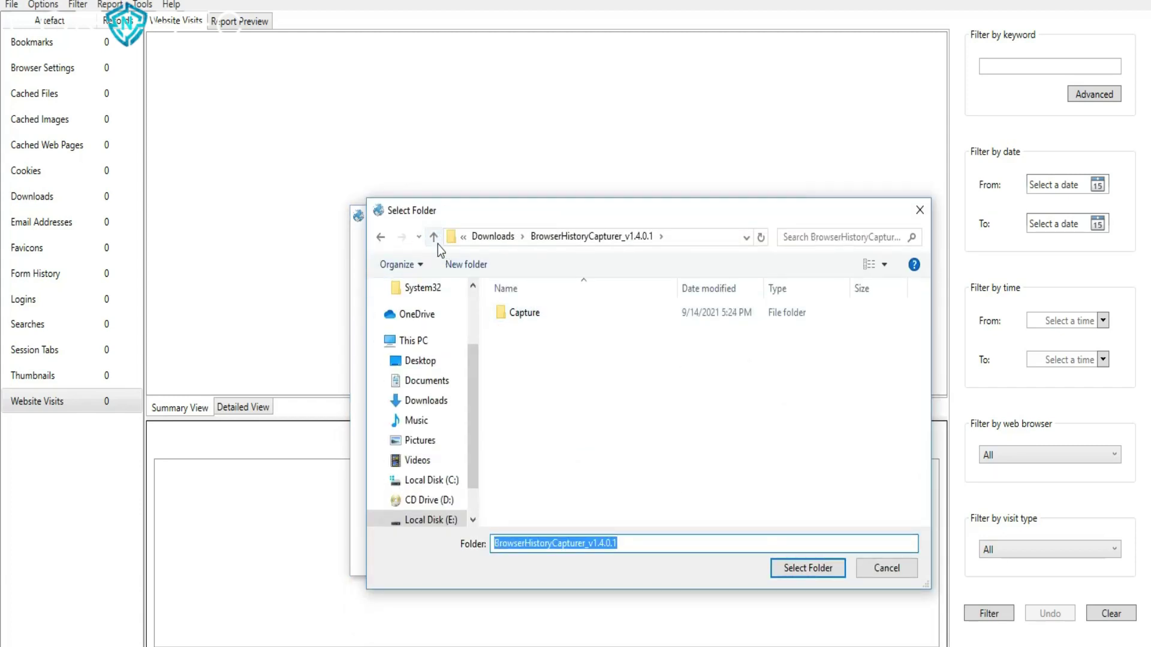
pyautogui.doubleClick(522, 312)
pyautogui.click(513, 313)
pyautogui.doubleClick(513, 312)
pyautogui.doubleClick(523, 312)
pyautogui.hotkey('alt', 'Up')
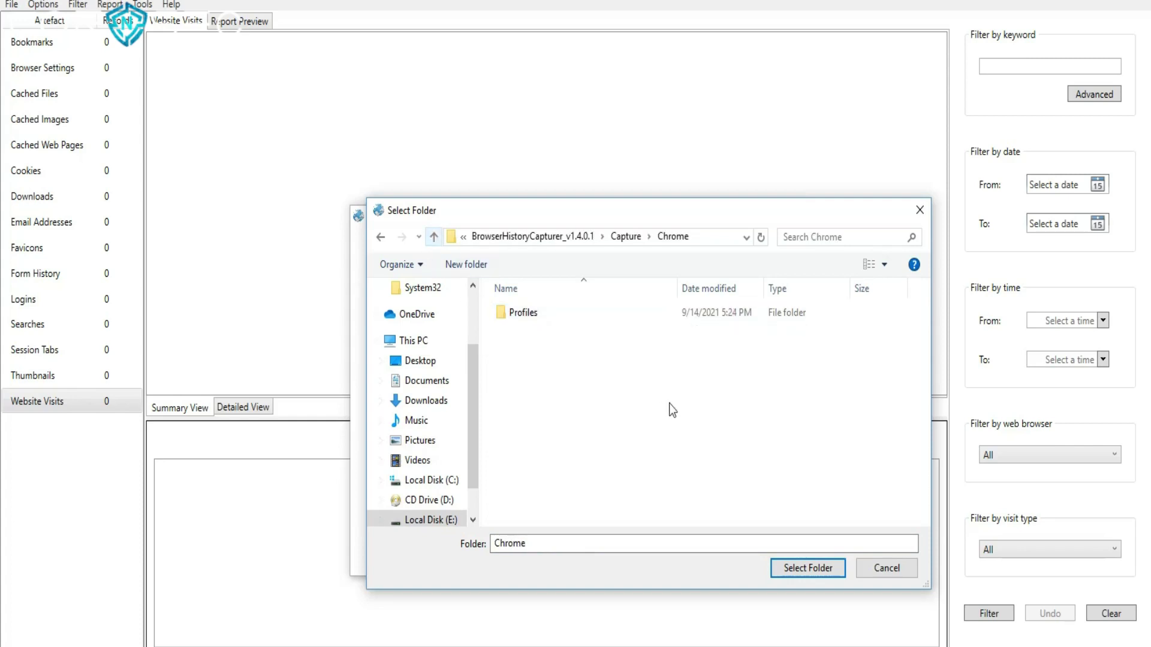
pyautogui.click(816, 567)
# Step: Set Profiles\Default\Cache as the Chrome cache location and start extracting
pyautogui.click(774, 473)
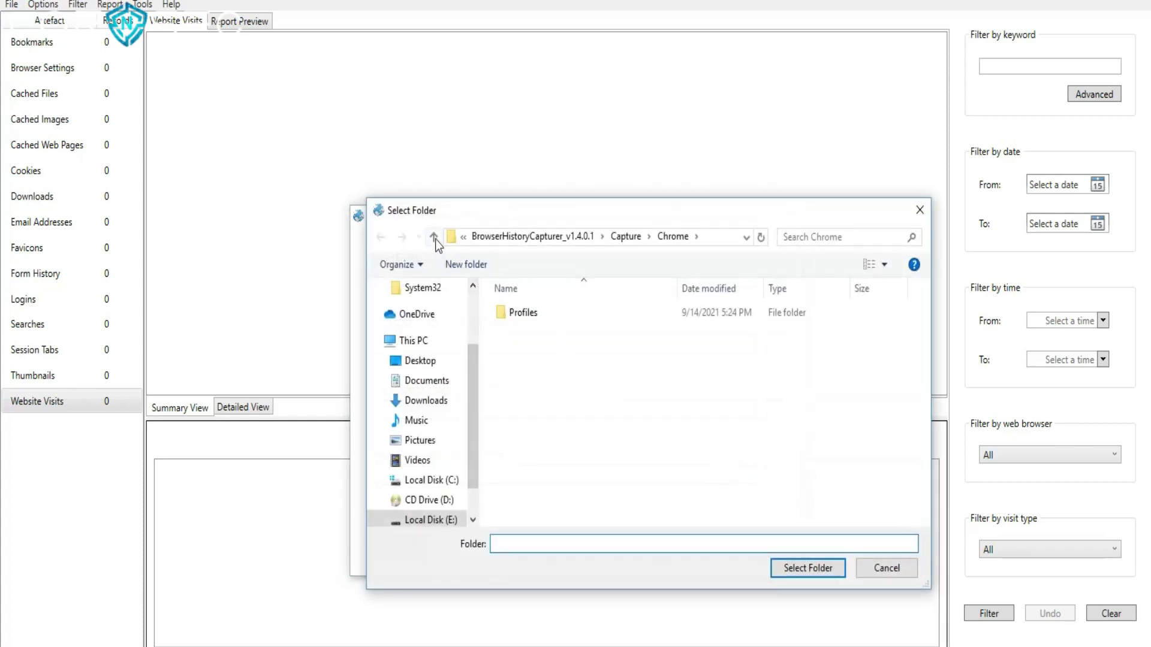
pyautogui.doubleClick(522, 312)
pyautogui.doubleClick(522, 312)
pyautogui.doubleClick(521, 313)
pyautogui.doubleClick(522, 312)
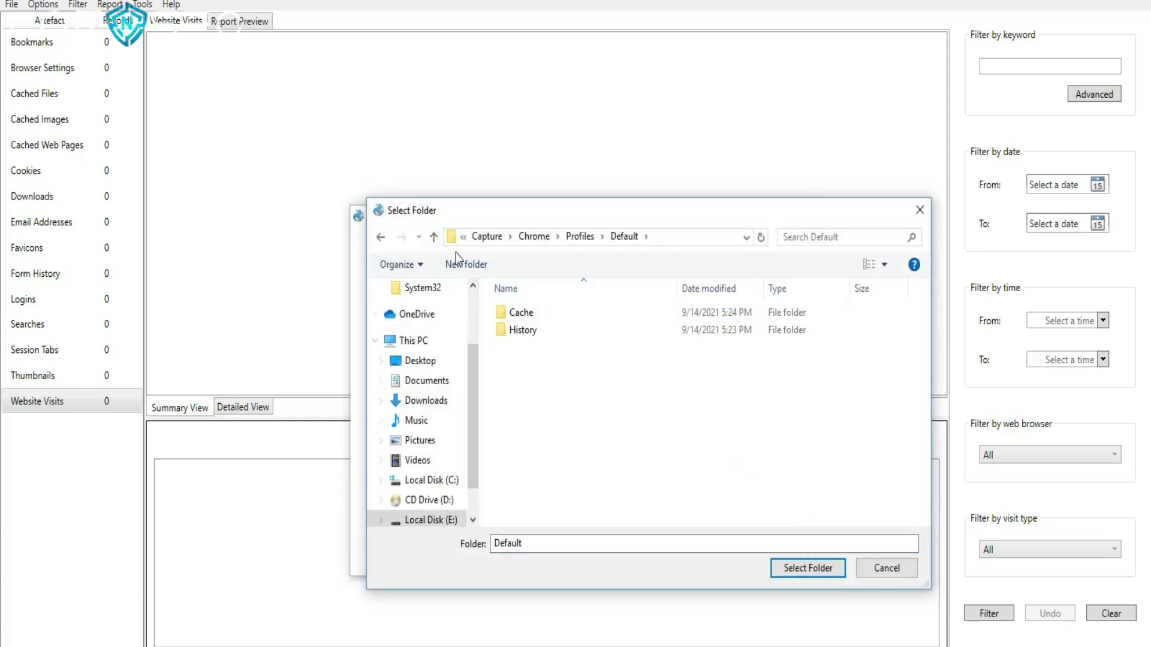
pyautogui.click(808, 568)
pyautogui.click(697, 545)
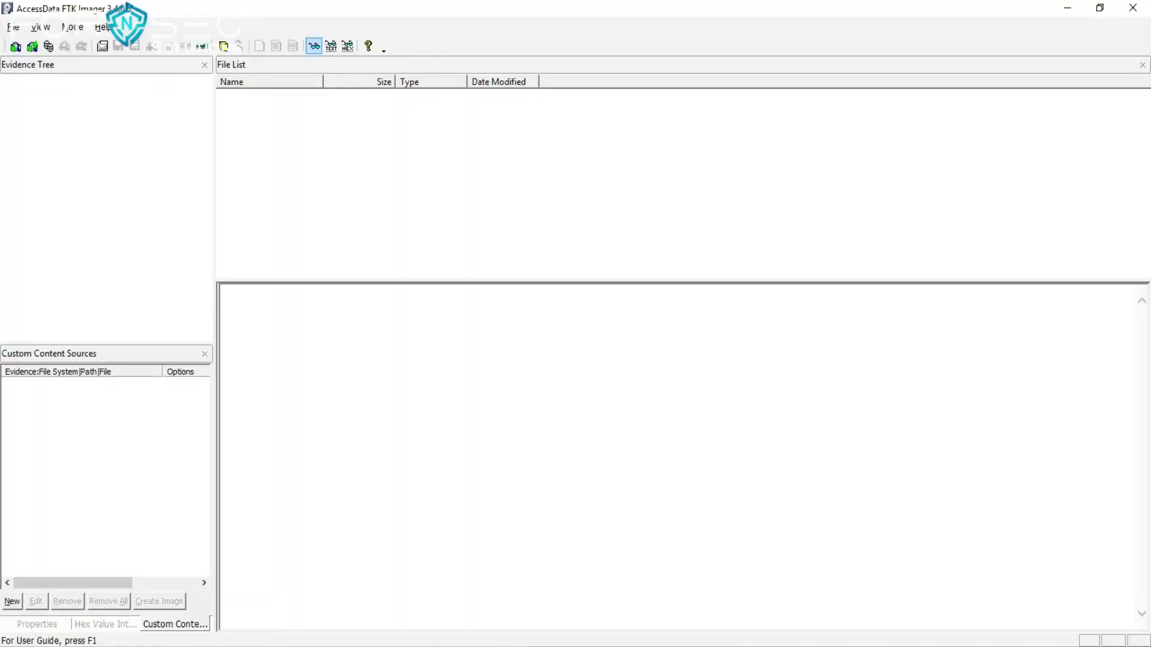
# Step: Add logical drive E: as evidence and expand its NTFS root folders
pyautogui.hotkey('alt', 'f')
pyautogui.press('Return')
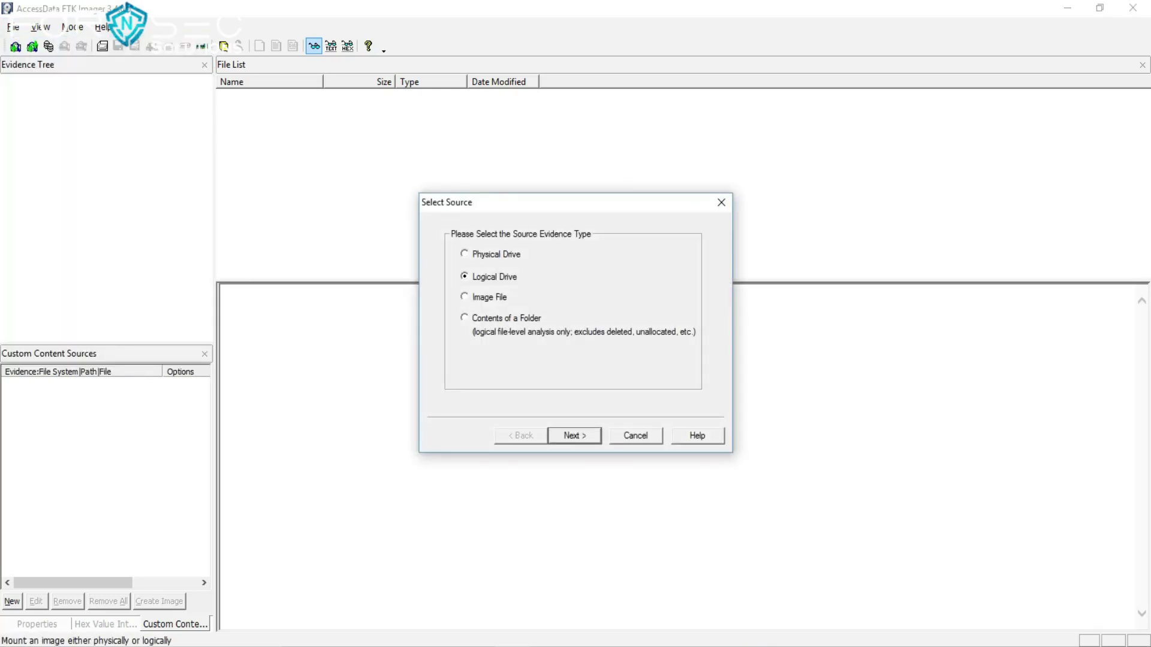
pyautogui.press('Return')
pyautogui.press('Return')
pyautogui.press('Right')
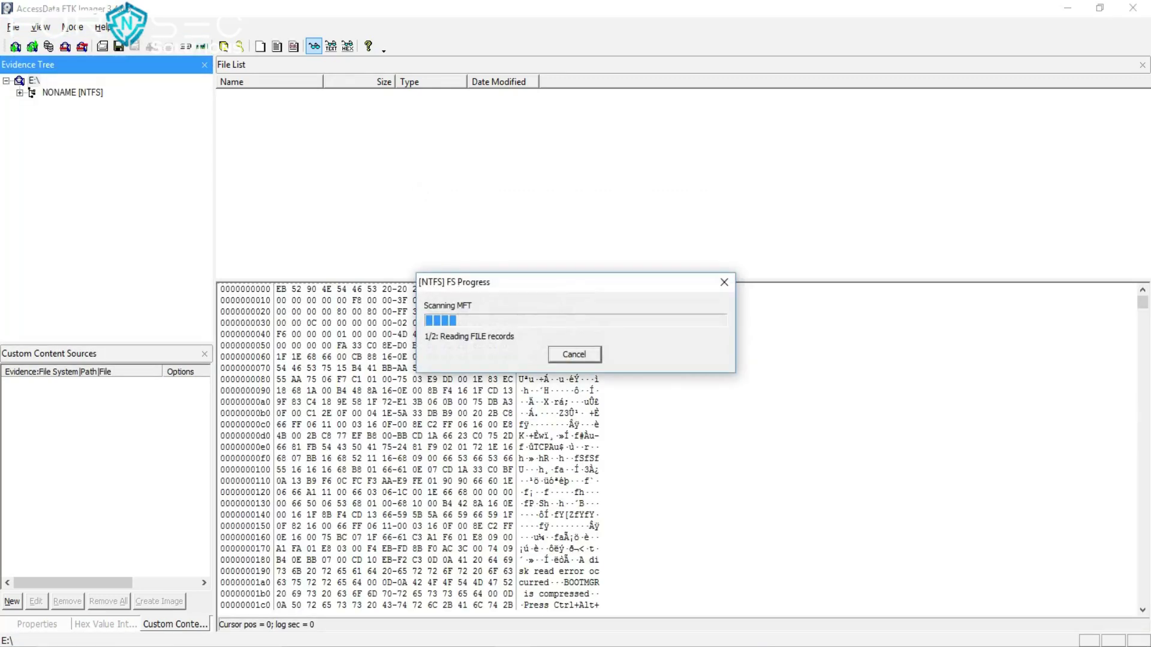
pyautogui.press('Right')
pyautogui.press('Down')
pyautogui.press('Down')
pyautogui.press('Right')
pyautogui.press('Down')
pyautogui.press('Down')
pyautogui.press('Down')
pyautogui.press('Down')
pyautogui.press('Down')
pyautogui.press('Down')
pyautogui.press('Down')
pyautogui.press('Down')
pyautogui.press('Down')
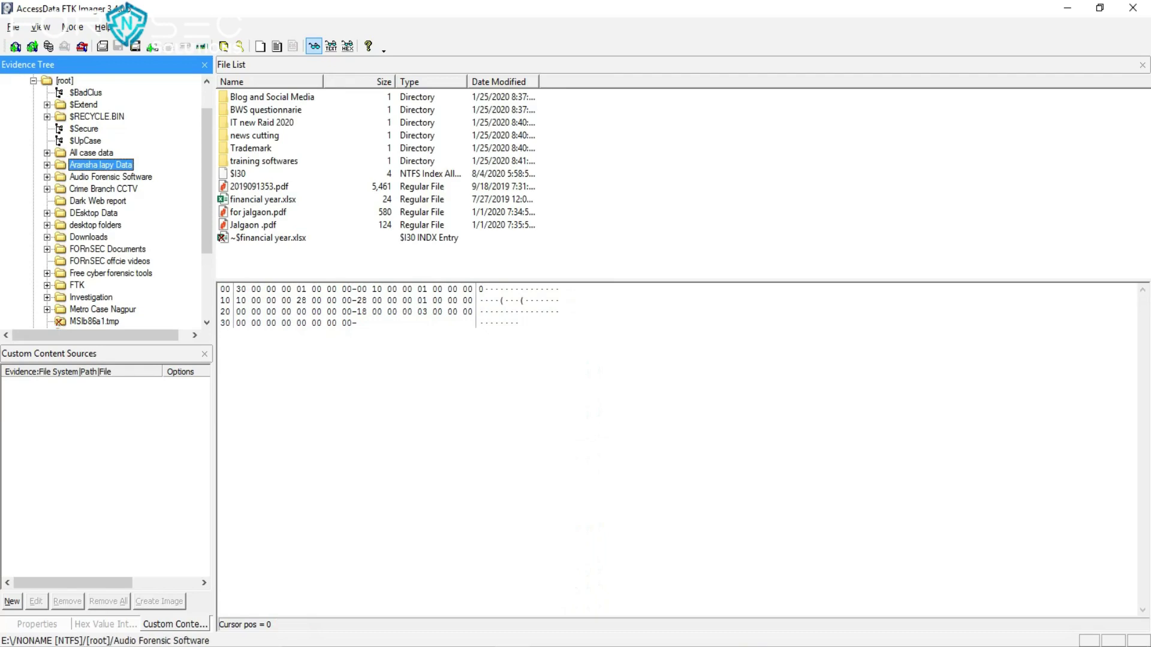
pyautogui.press('Down')
pyautogui.press('Down')
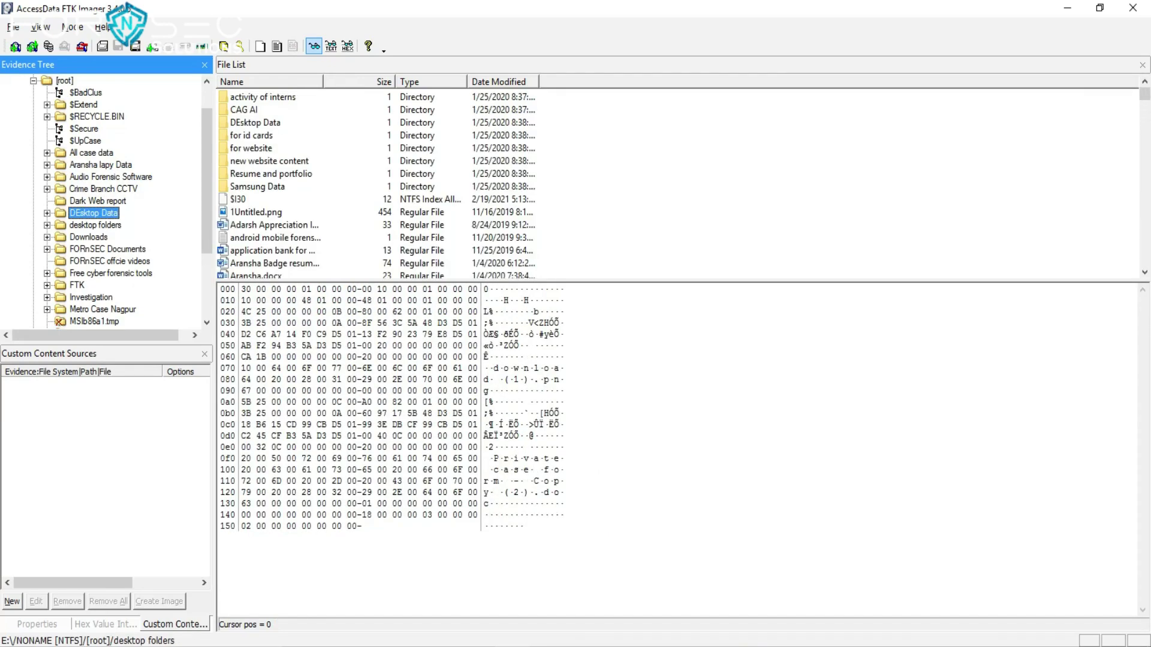
pyautogui.press('Down')
# Step: Cancel a started disk image and export a file hash list named 'hASH' to the Desktop
pyautogui.hotkey('alt', 'f')
pyautogui.press('Down')
pyautogui.press('Down')
pyautogui.press('Down')
pyautogui.press('Down')
pyautogui.press('Down')
pyautogui.press('Return')
pyautogui.press('Return')
pyautogui.hotkey('alt', 'Down')
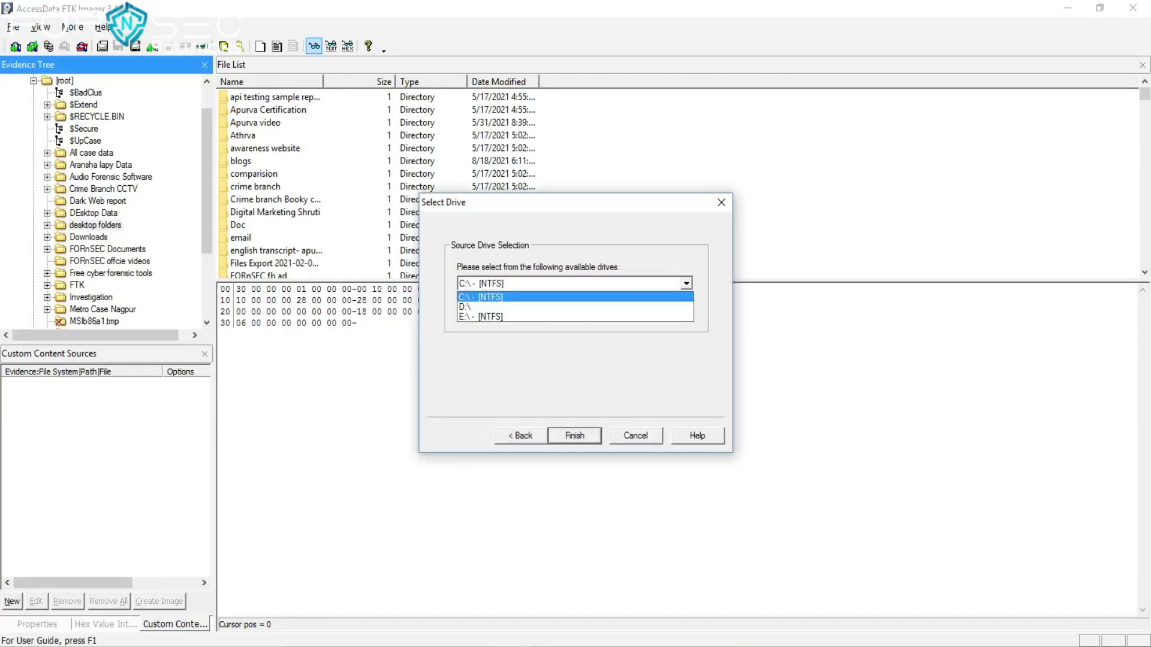
pyautogui.press('Return')
pyautogui.press('Return')
pyautogui.press('Escape')
pyautogui.hotkey('alt', 'v')
pyautogui.press('Left')
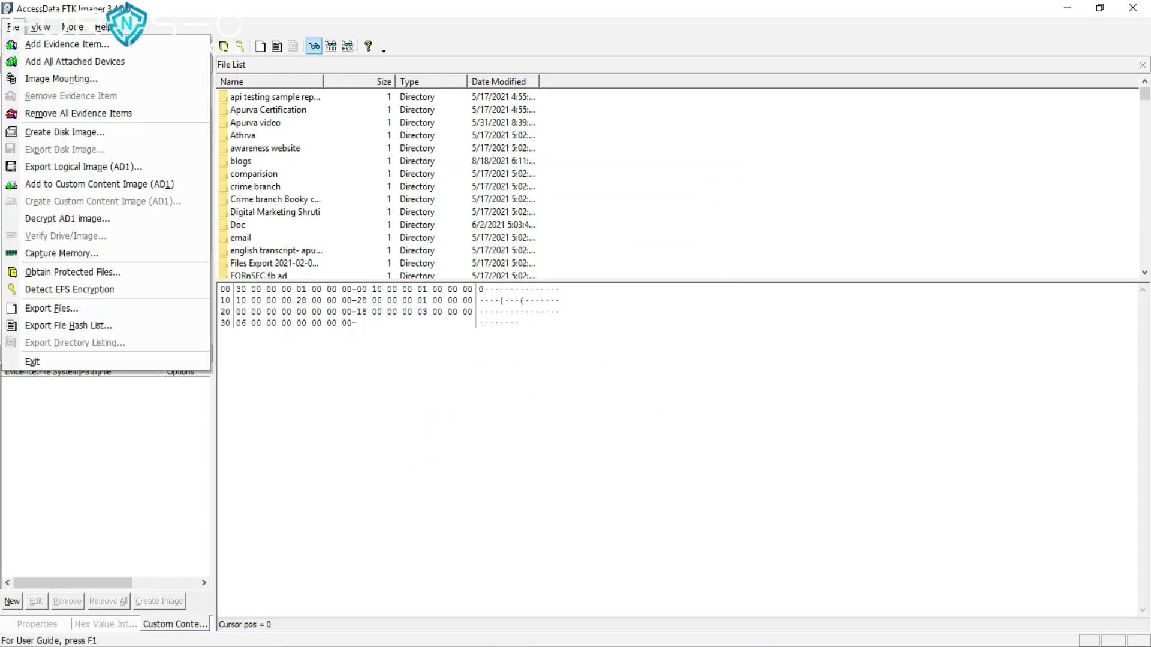
pyautogui.press('Return')
pyautogui.click(59, 123)
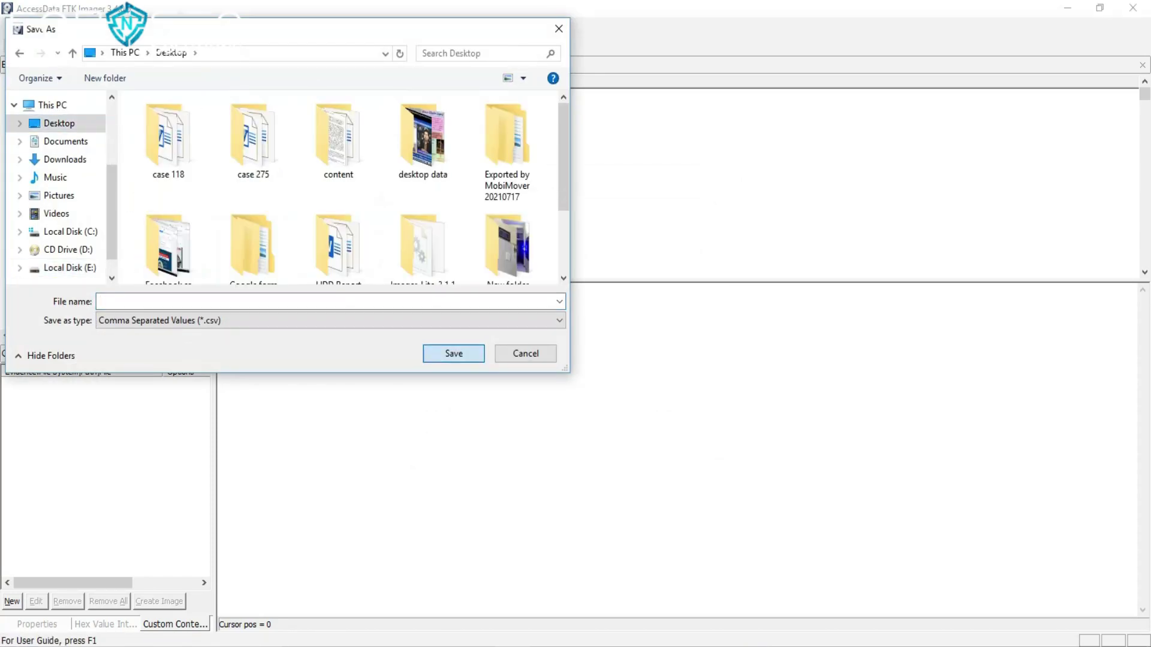
pyautogui.write('hASH')
pyautogui.press('Return')
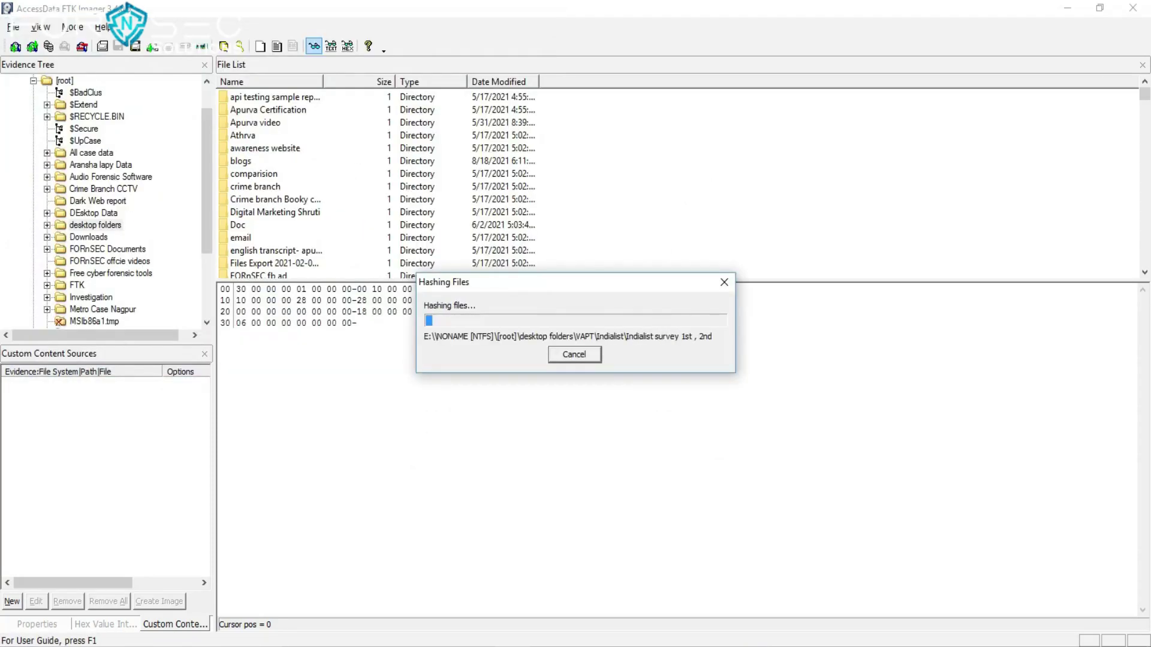
# Step: Browse the FTK and System Volume Information folders, unallocated space and orphaned image files
pyautogui.click(77, 285)
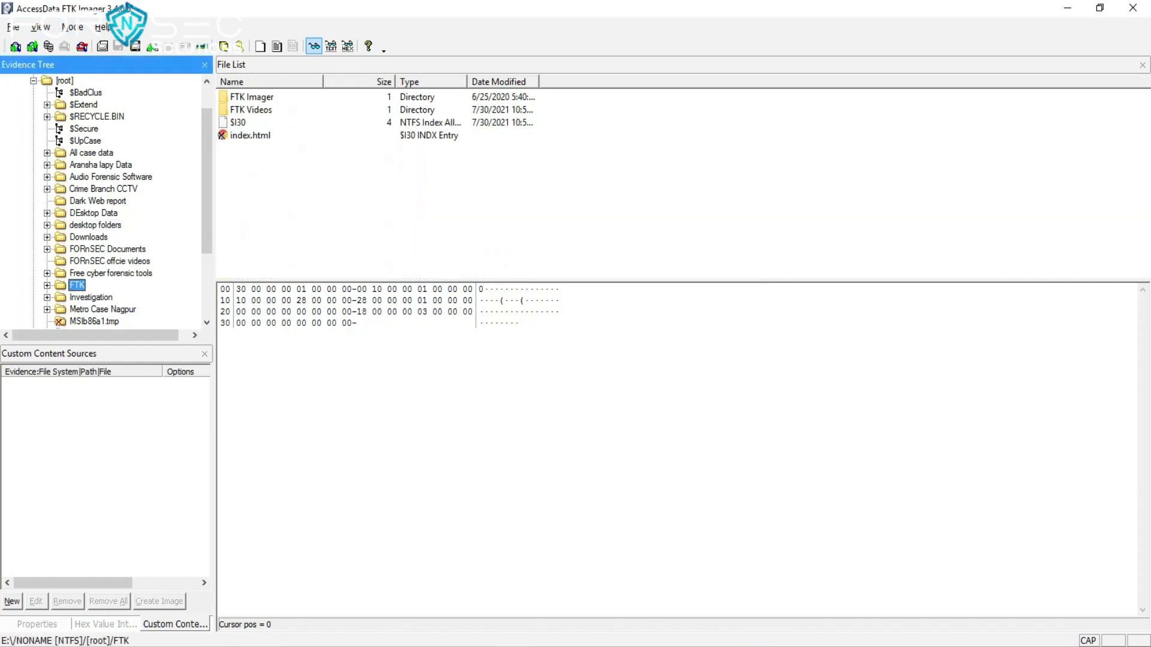
pyautogui.scroll(-3, 114, 198)
pyautogui.click(115, 284)
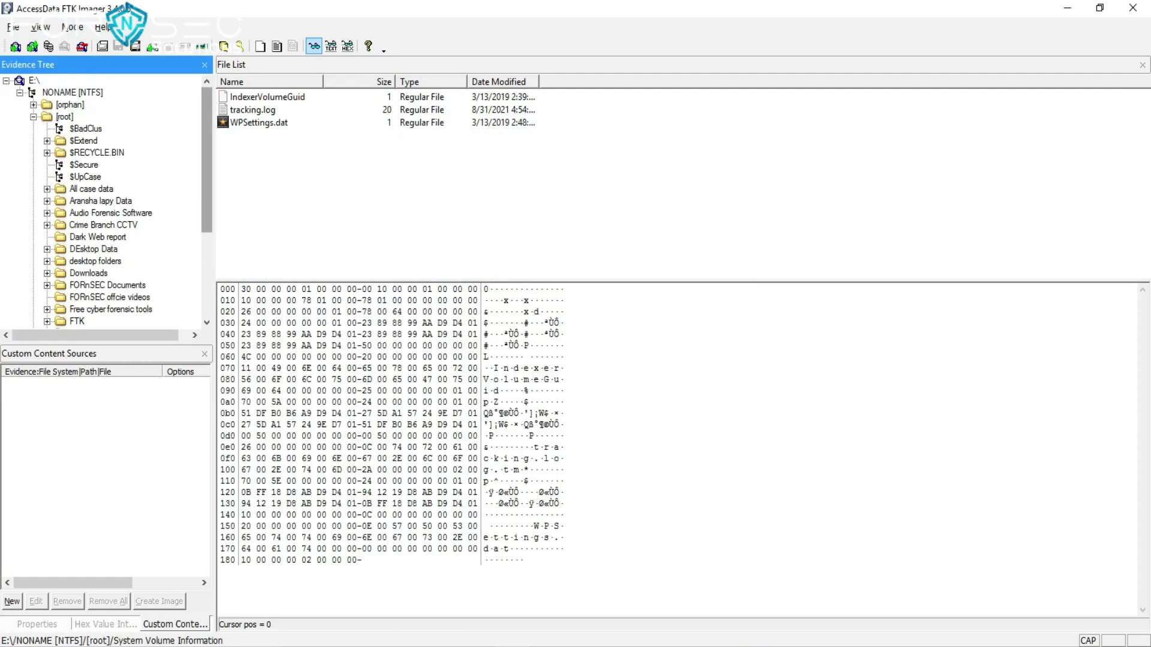
pyautogui.press('Left')
pyautogui.press('Left')
pyautogui.press('Down')
pyautogui.press('Right')
pyautogui.press('Right')
pyautogui.press('Left')
pyautogui.press('Left')
pyautogui.press('Up')
pyautogui.press('Up')
pyautogui.press('Right')
pyautogui.press('Right')
pyautogui.press('Down')
pyautogui.press('Down')
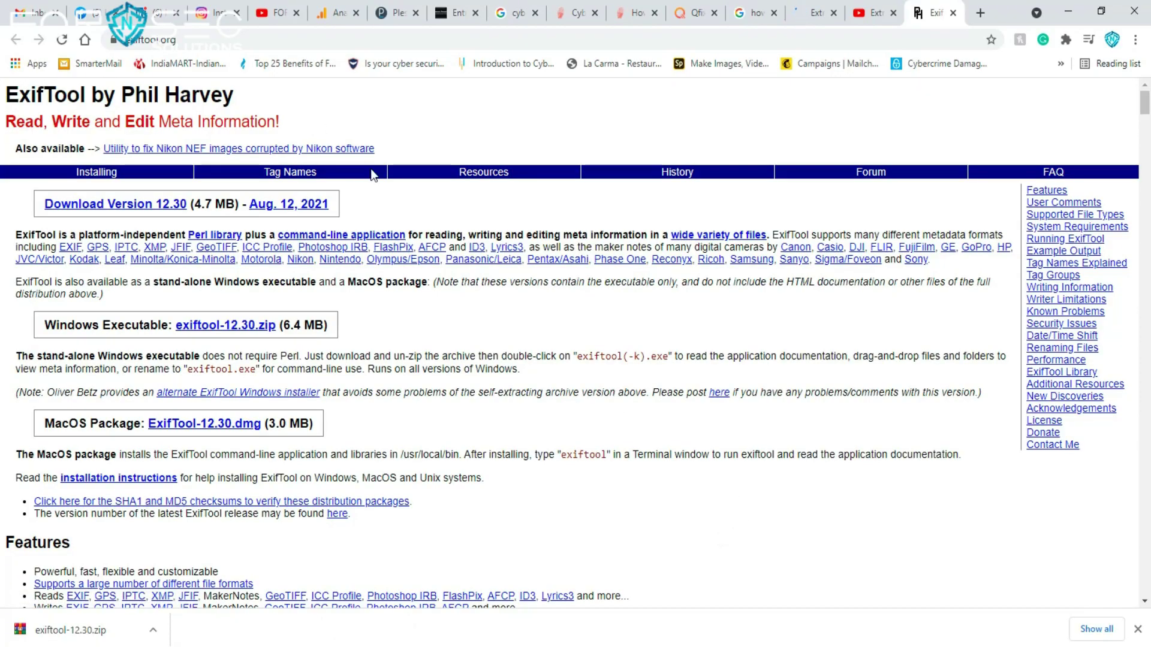
# Step: Scroll the exiftool.org page to look over the ExifTool features list
pyautogui.scroll(-4, 336, 192)
pyautogui.scroll(1, 290, 210)
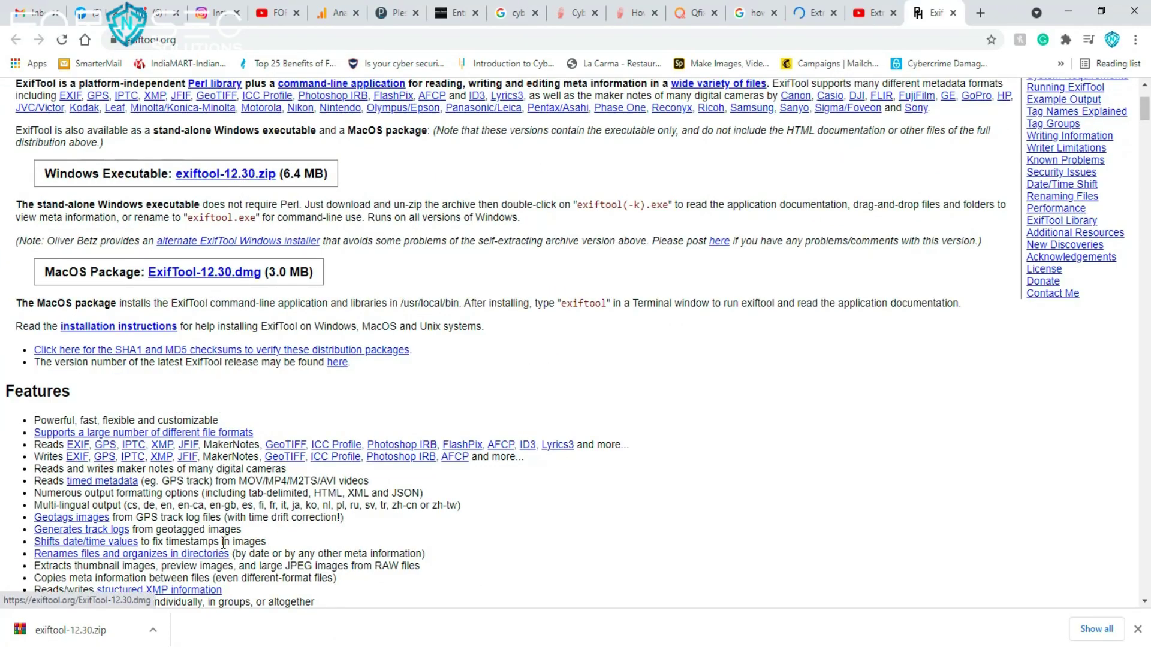
# Step: Open the downloaded exiftool-12.30 folder and copy the exiftool(-k) program
pyautogui.click(178, 581)
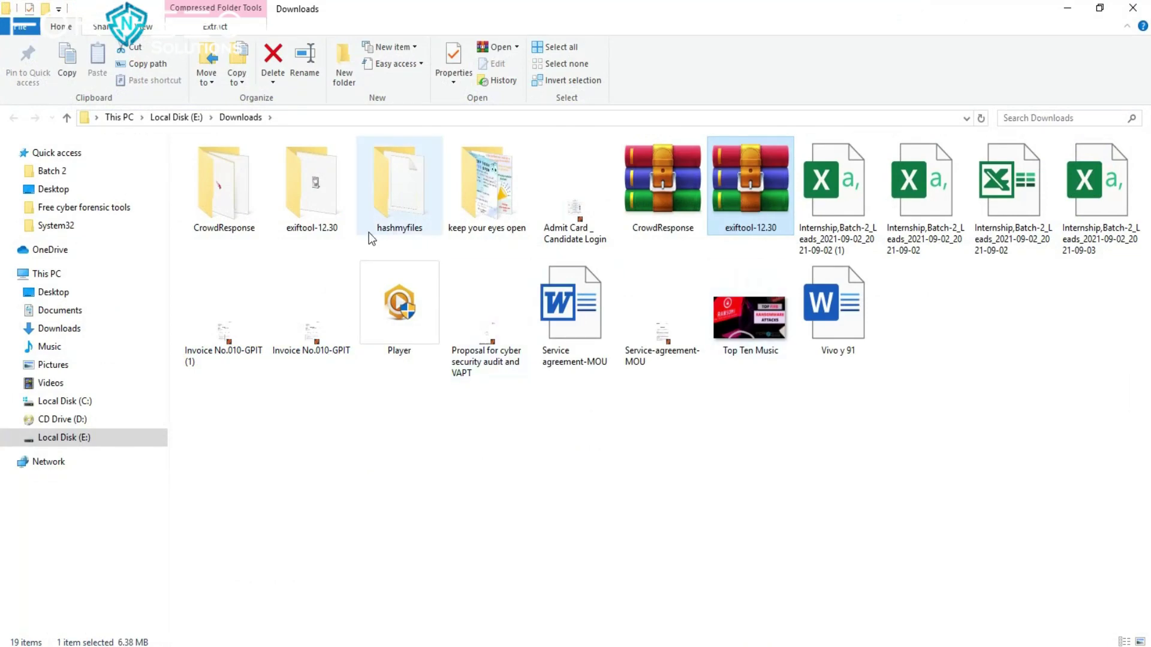
pyautogui.doubleClick(308, 198)
pyautogui.rightClick(228, 170)
pyautogui.click(254, 459)
# Step: Create a new folder named exiftool in C:\Program Files
pyautogui.click(72, 401)
pyautogui.click(250, 260)
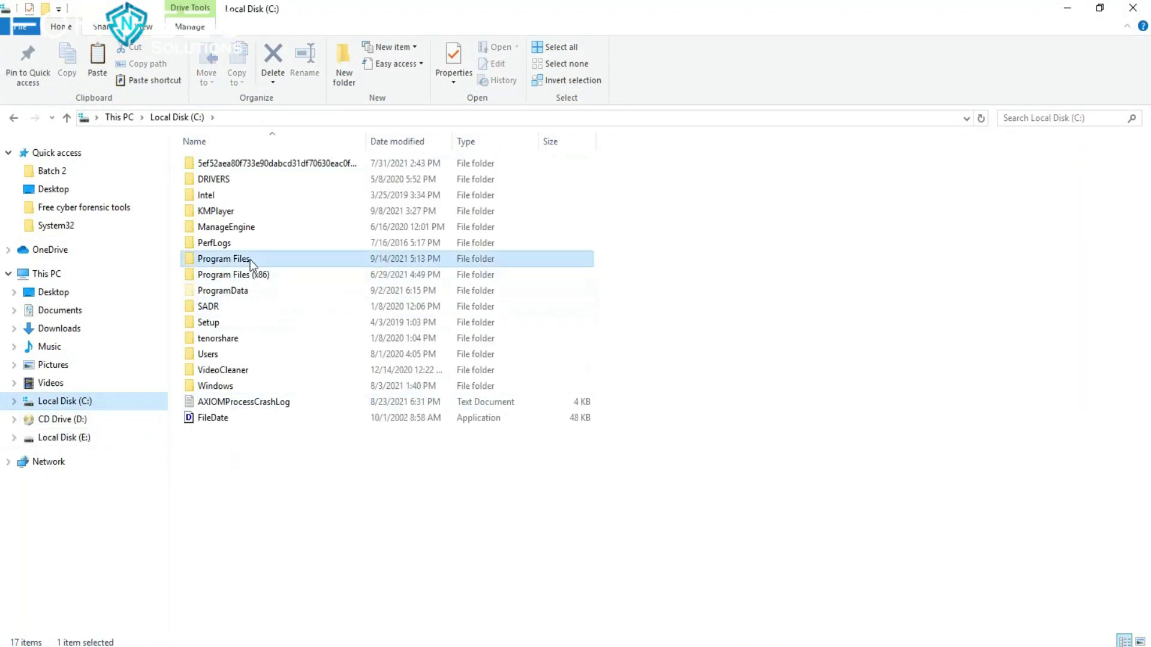
pyautogui.doubleClick(250, 260)
pyautogui.click(356, 77)
pyautogui.click(548, 394)
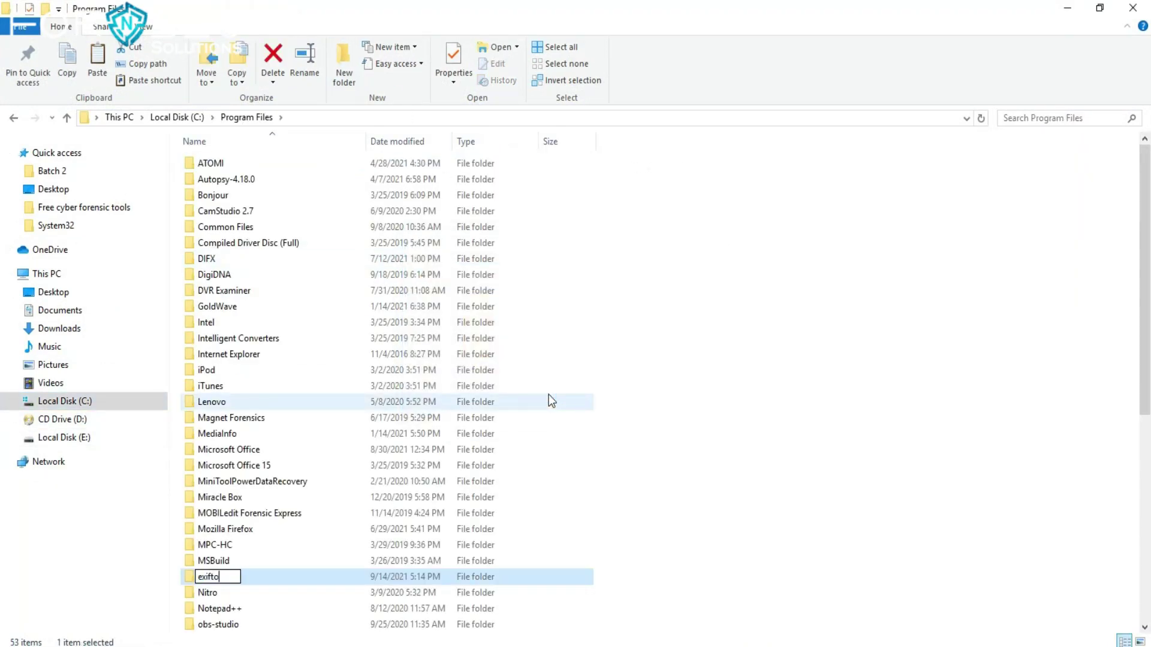
pyautogui.write('exiftool')
pyautogui.press('Return')
pyautogui.press('Return')
# Step: Paste exiftool(-k) into the exiftool folder and rename it exiftool
pyautogui.hotkey('ctrl', 'v')
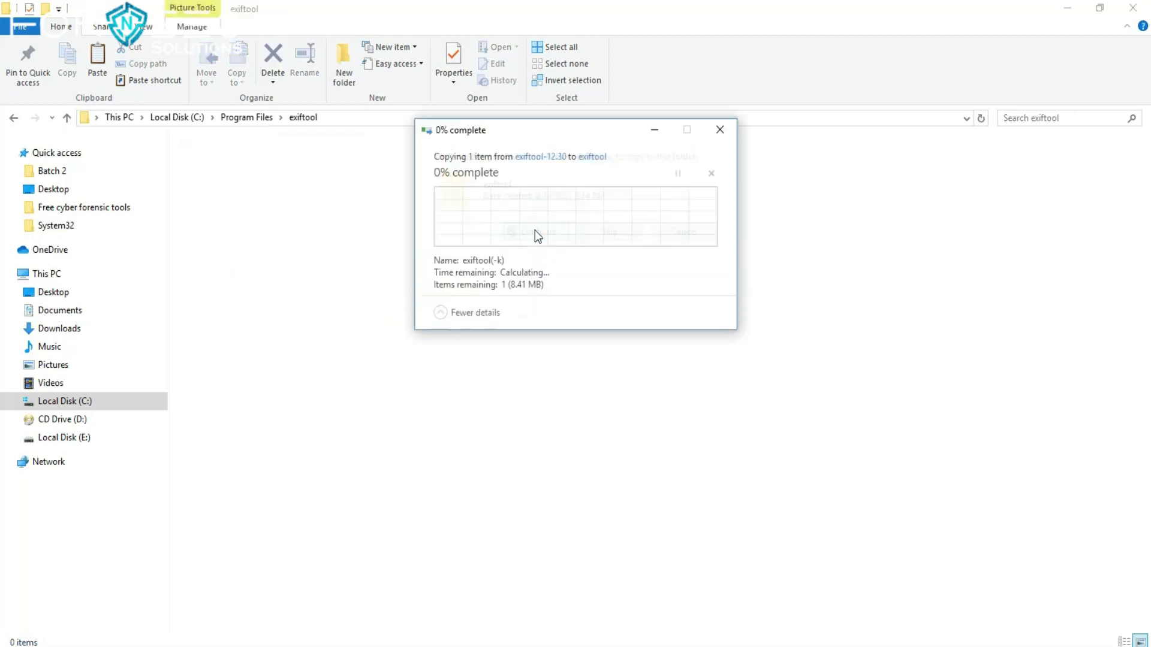
pyautogui.rightClick(211, 189)
pyautogui.press('m')
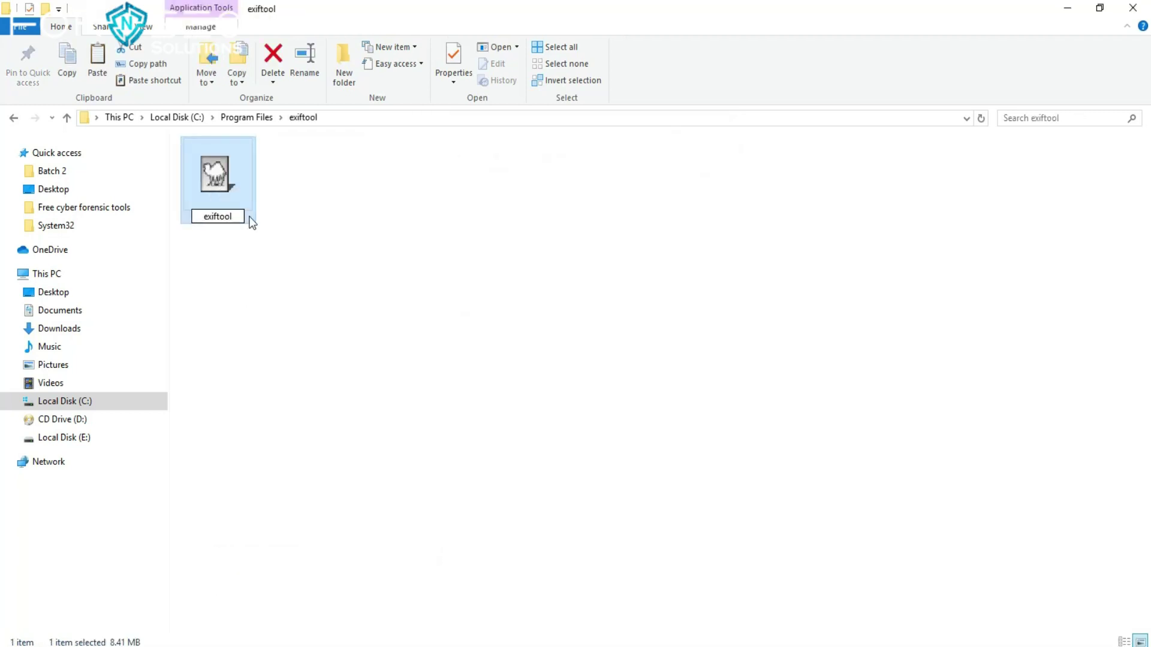
pyautogui.press('super+d')
# Step: Open Environment Variables from System Properties and start editing the system Path variable
pyautogui.press('super+r')
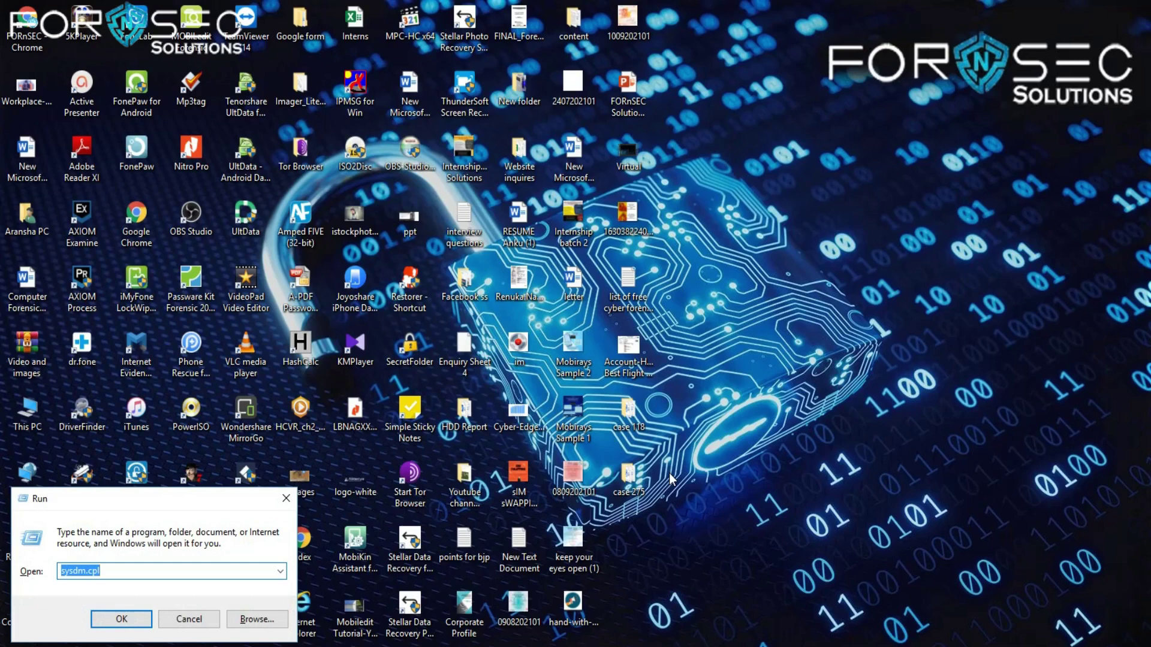
pyautogui.press('Return')
pyautogui.click(213, 117)
pyautogui.click(307, 374)
pyautogui.click(387, 439)
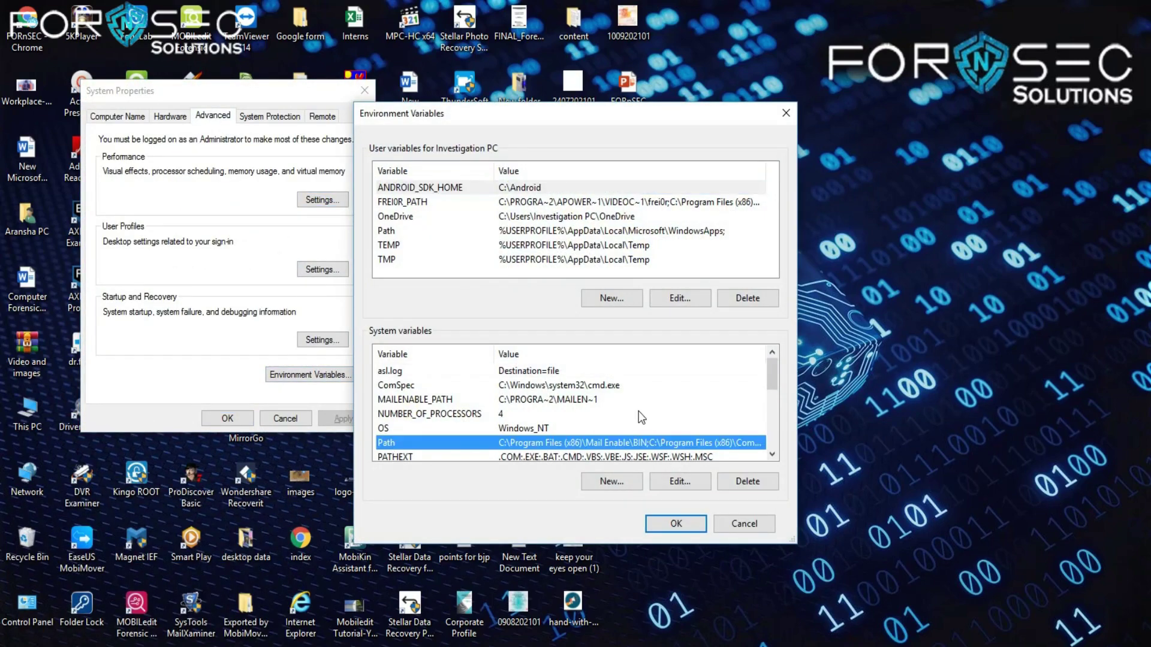
pyautogui.scroll(-1, 599, 432)
pyautogui.click(694, 487)
# Step: Add C:\Program Files\exiftool to the system Path and apply the changes
pyautogui.click(722, 238)
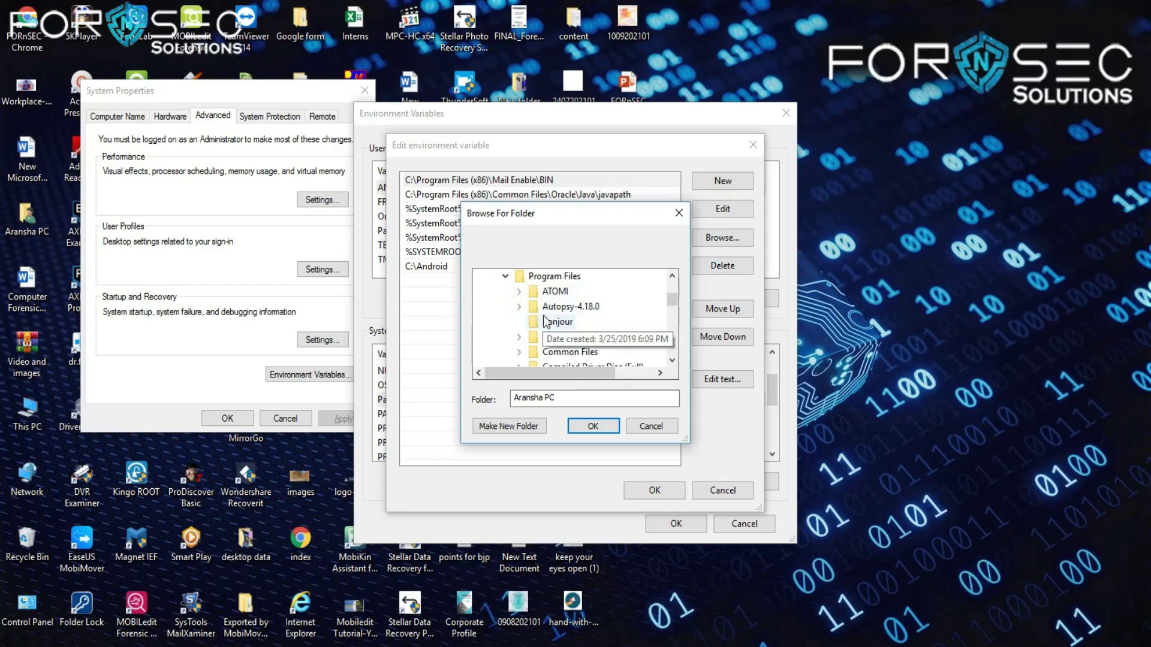
pyautogui.click(556, 291)
pyautogui.click(602, 430)
pyautogui.click(654, 490)
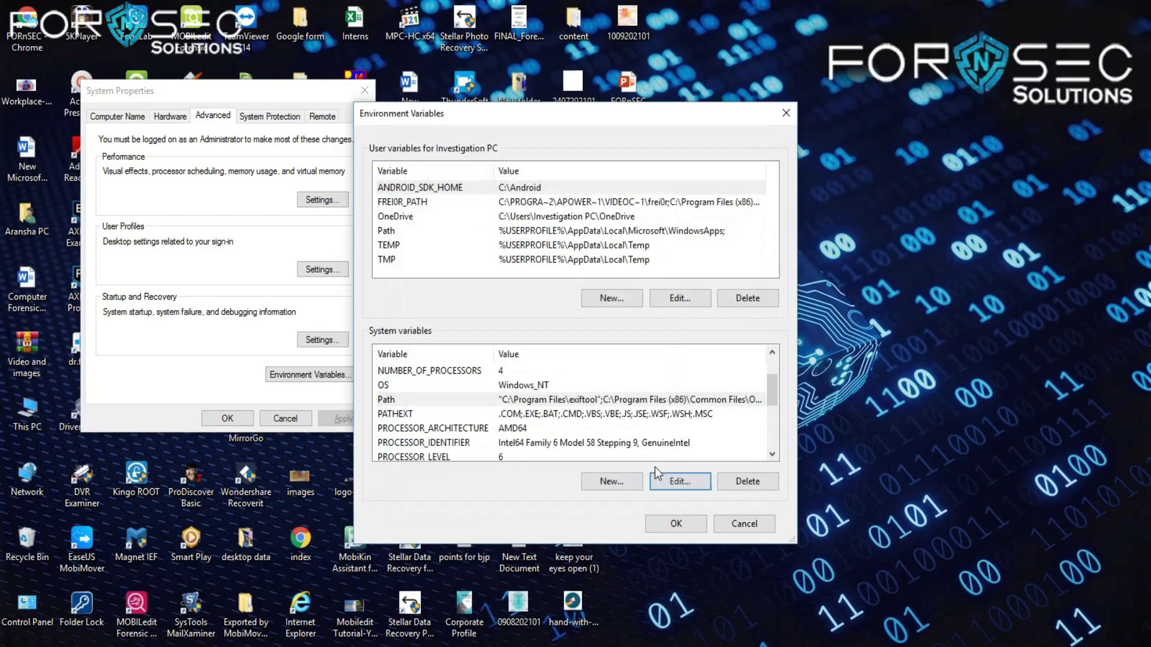
pyautogui.click(668, 531)
pyautogui.press('Return')
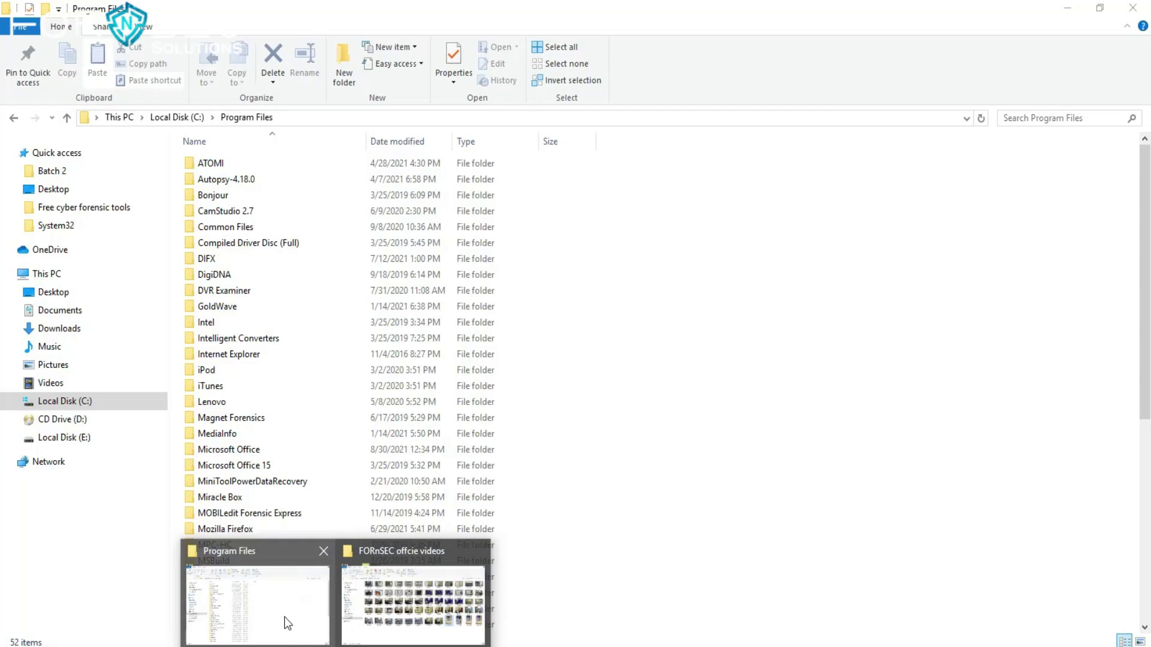
# Step: Open the exiftool folder in Program Files and launch Command Prompt with cmd
pyautogui.click(284, 617)
pyautogui.doubleClick(215, 308)
pyautogui.press('super+r')
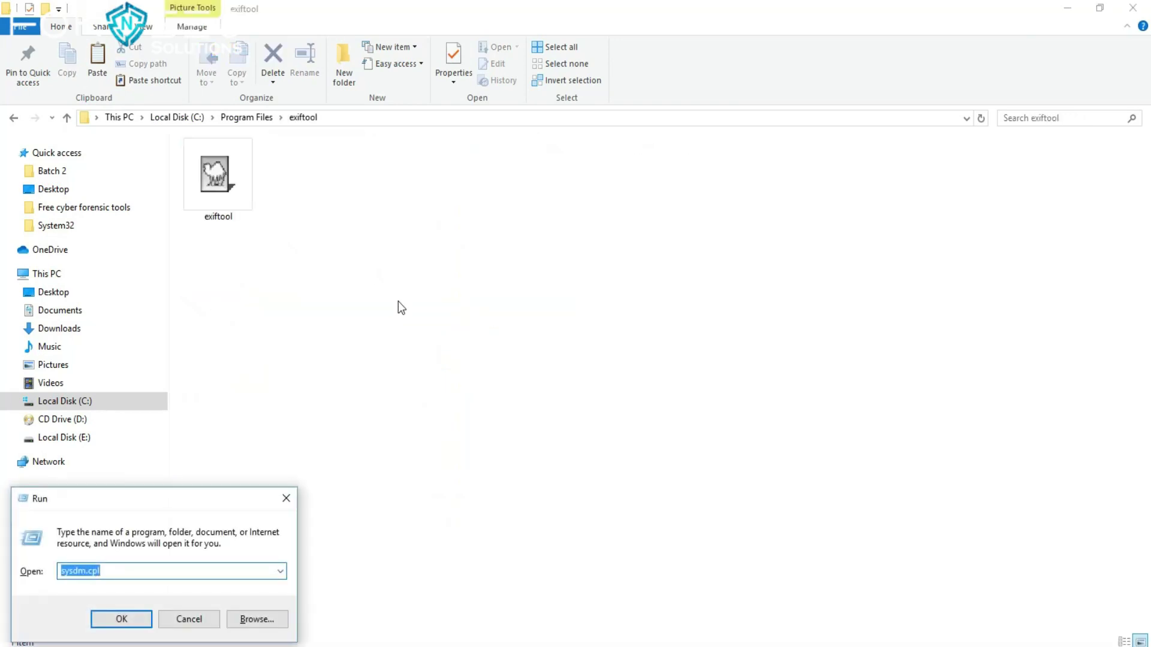
pyautogui.write('cmd')
pyautogui.press('Return')
# Step: Change the Command Prompt directory to the exiftool folder using cd
pyautogui.write('cd')
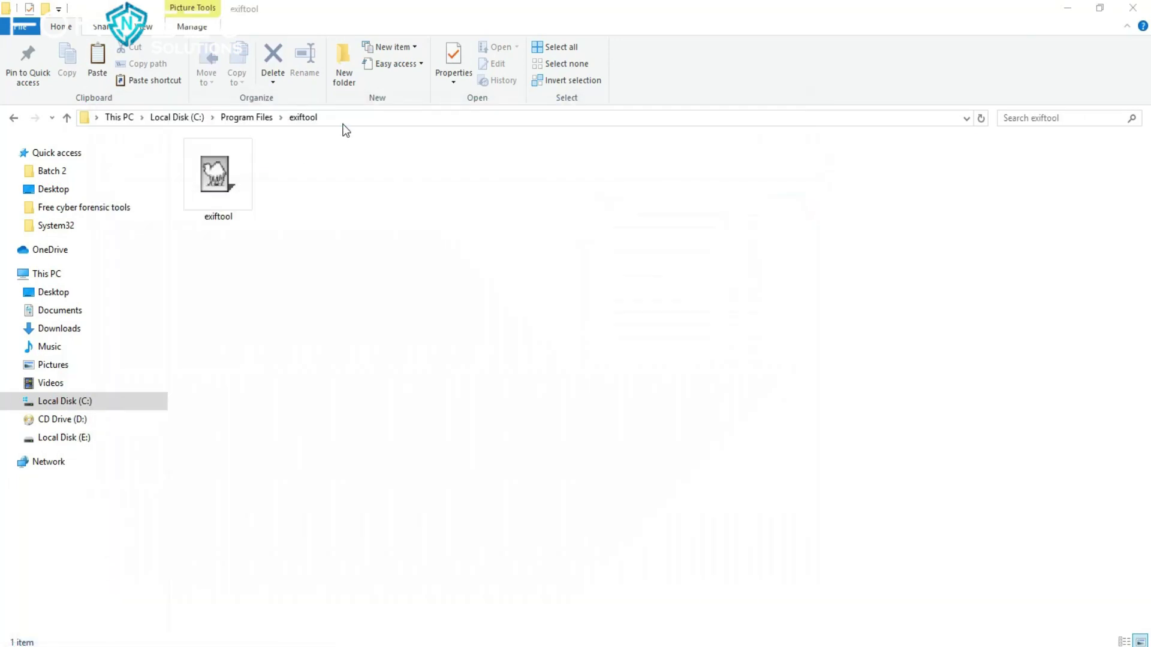
pyautogui.hotkey('ctrl', 'c')
pyautogui.hotkey('alt', 'Tab')
pyautogui.rightClick(288, 266)
pyautogui.press('Return')
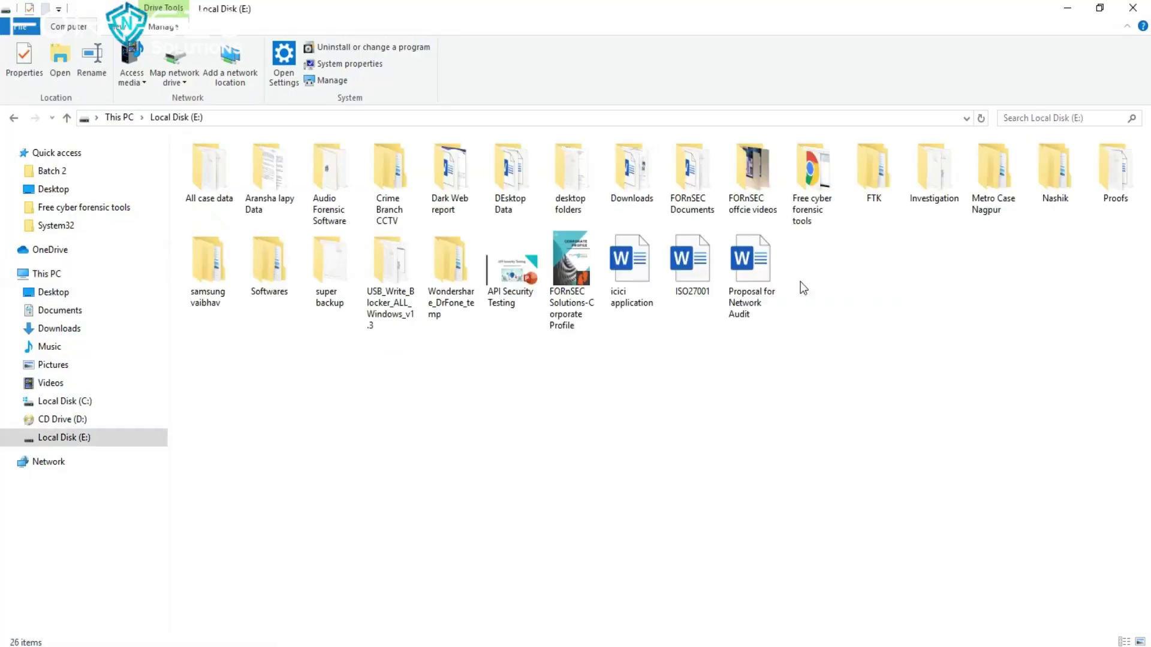
# Step: Paste IMG_9929.JPG from the FORnSEC videos folder into the exiftool folder with admin permission
pyautogui.doubleClick(749, 174)
pyautogui.rightClick(714, 369)
pyautogui.press('Escape')
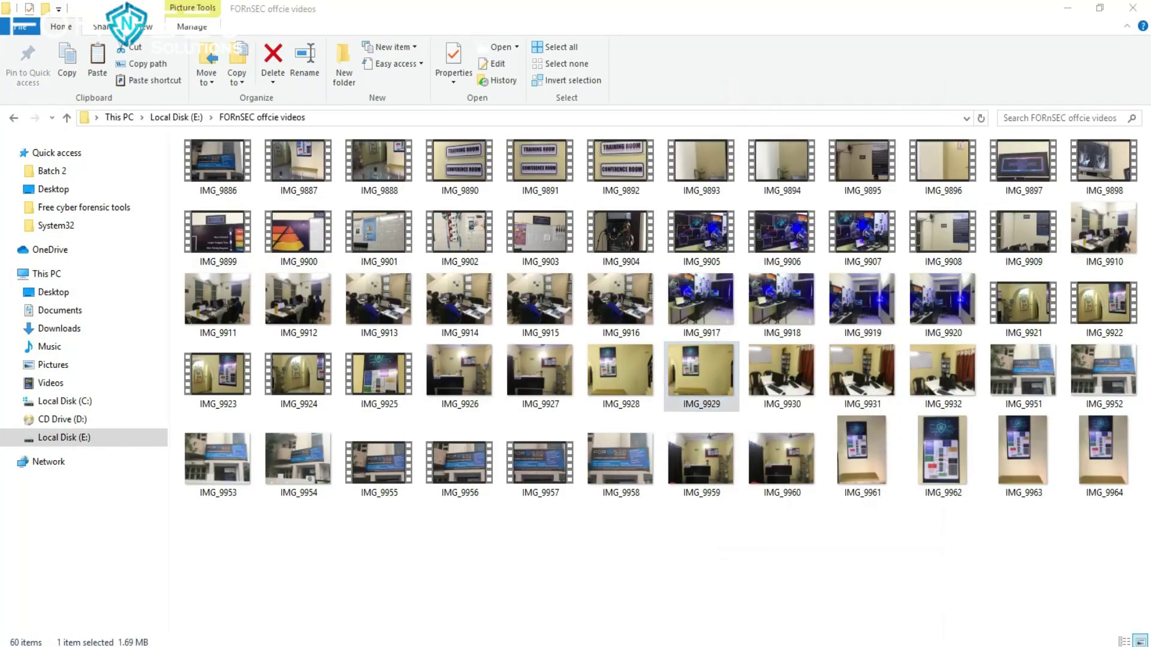
pyautogui.click(201, 590)
pyautogui.rightClick(357, 383)
pyautogui.click(405, 492)
pyautogui.click(540, 233)
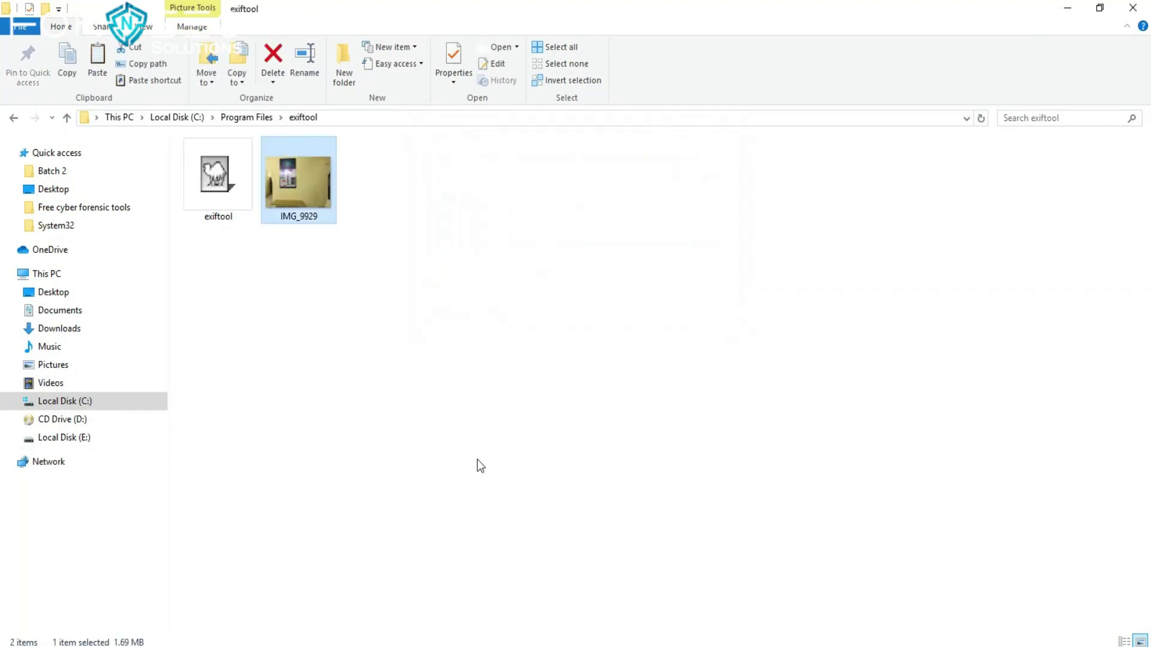
# Step: Run exiftool on IMG_9929.JPG and maximize the console to read its metadata
pyautogui.hotkey('alt', 'Tab')
pyautogui.moveTo(315, 187); pyautogui.dragTo(361, 340)
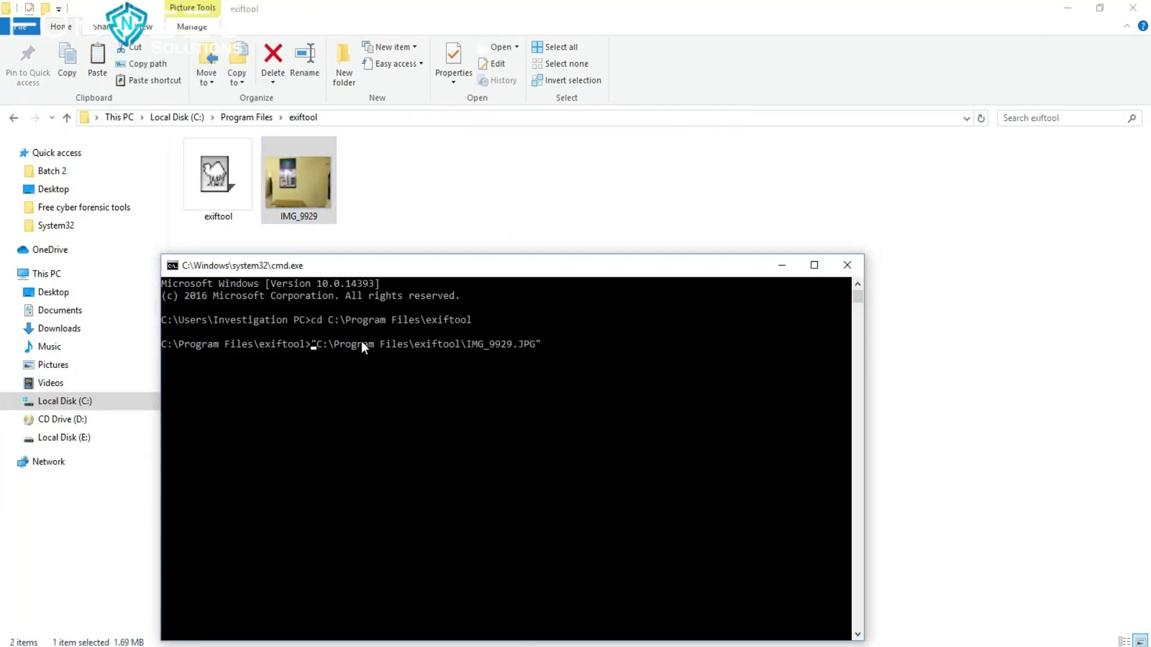
pyautogui.write('exiftool')
pyautogui.press('Return')
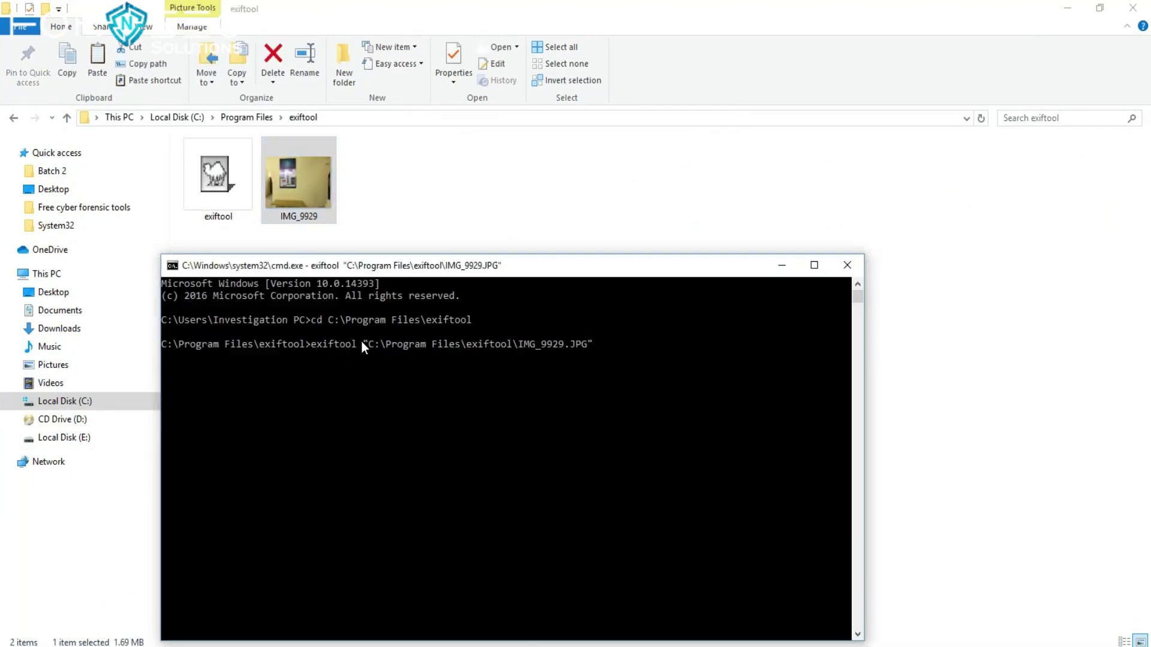
pyautogui.click(814, 265)
pyautogui.scroll(20, 447, 311)
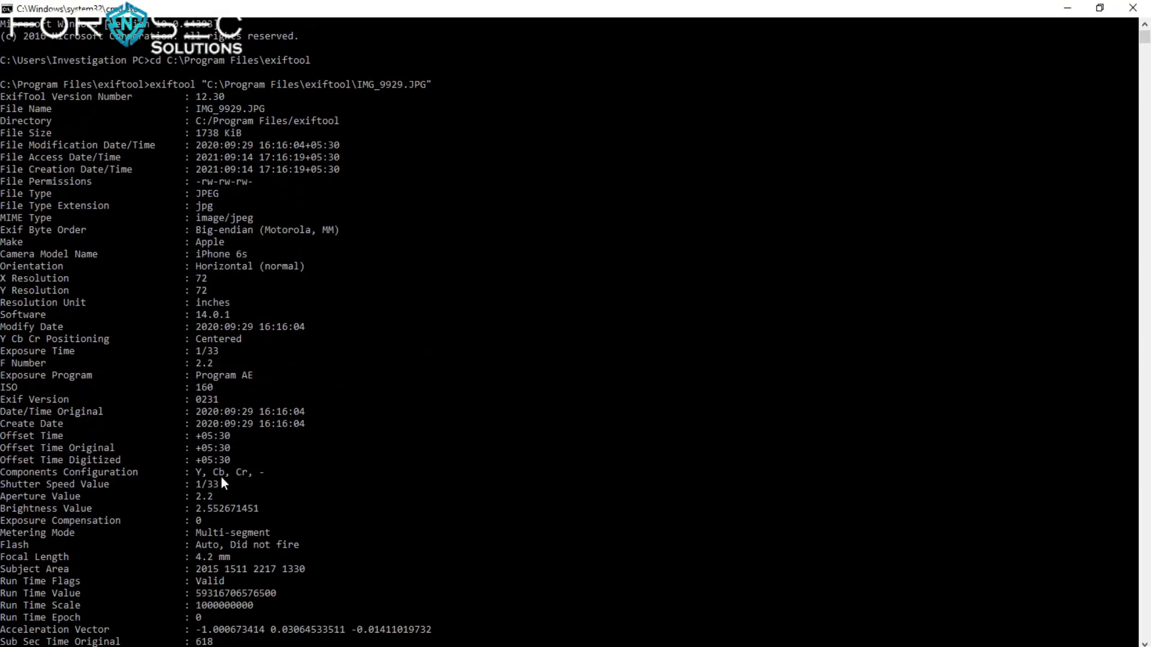
pyautogui.scroll(-10, 133, 426)
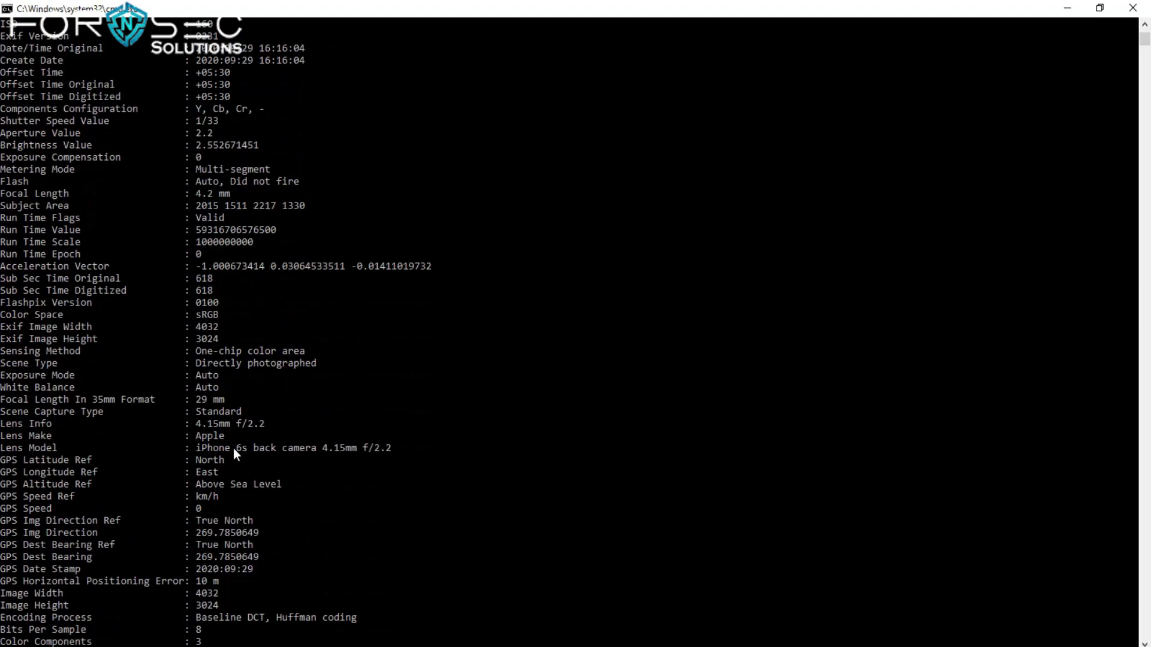
pyautogui.scroll(-10, 181, 587)
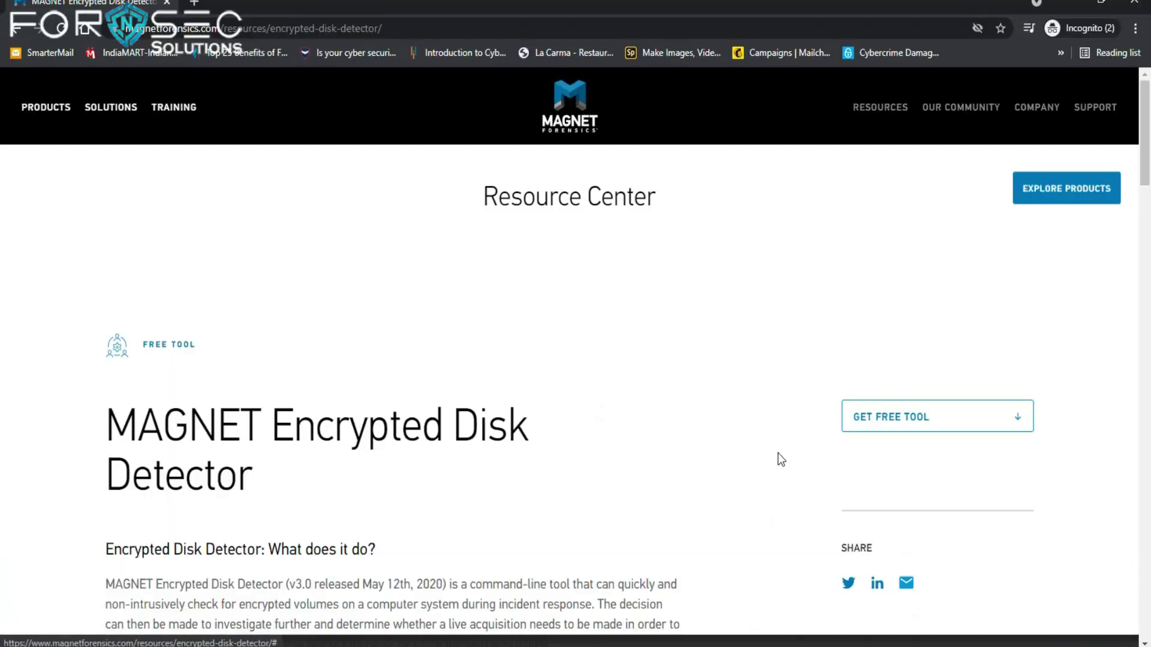
# Step: Scroll through the Encrypted Disk Detector page and its download form
pyautogui.scroll(-5, 660, 414)
pyautogui.scroll(-8, 661, 415)
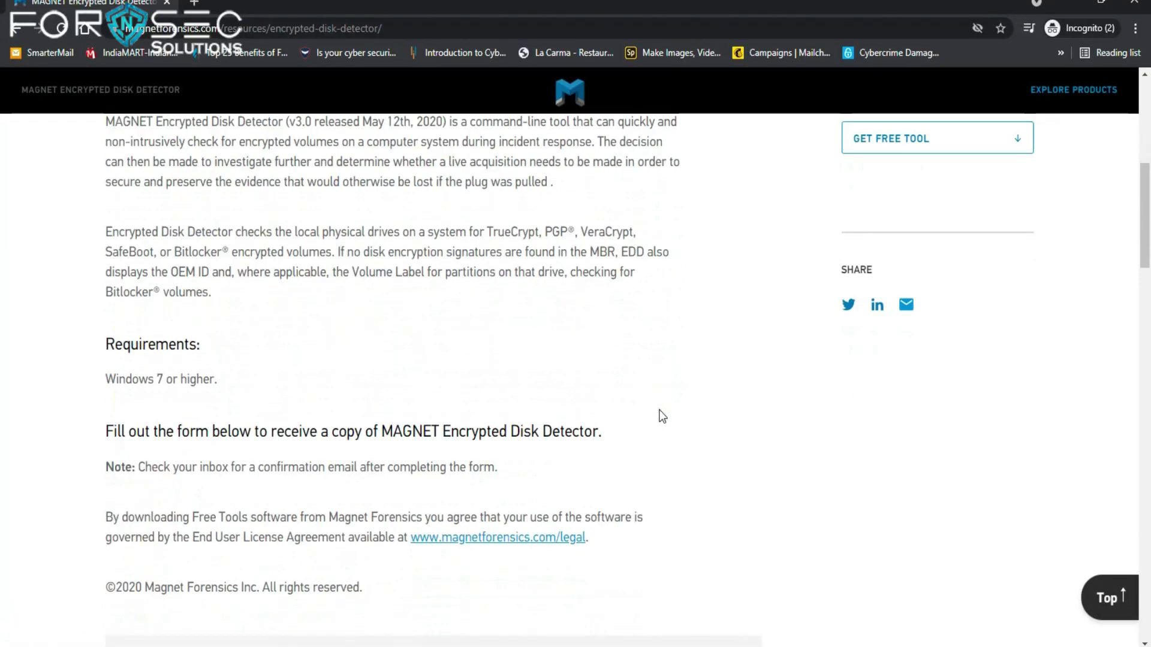
pyautogui.scroll(-1, 497, 409)
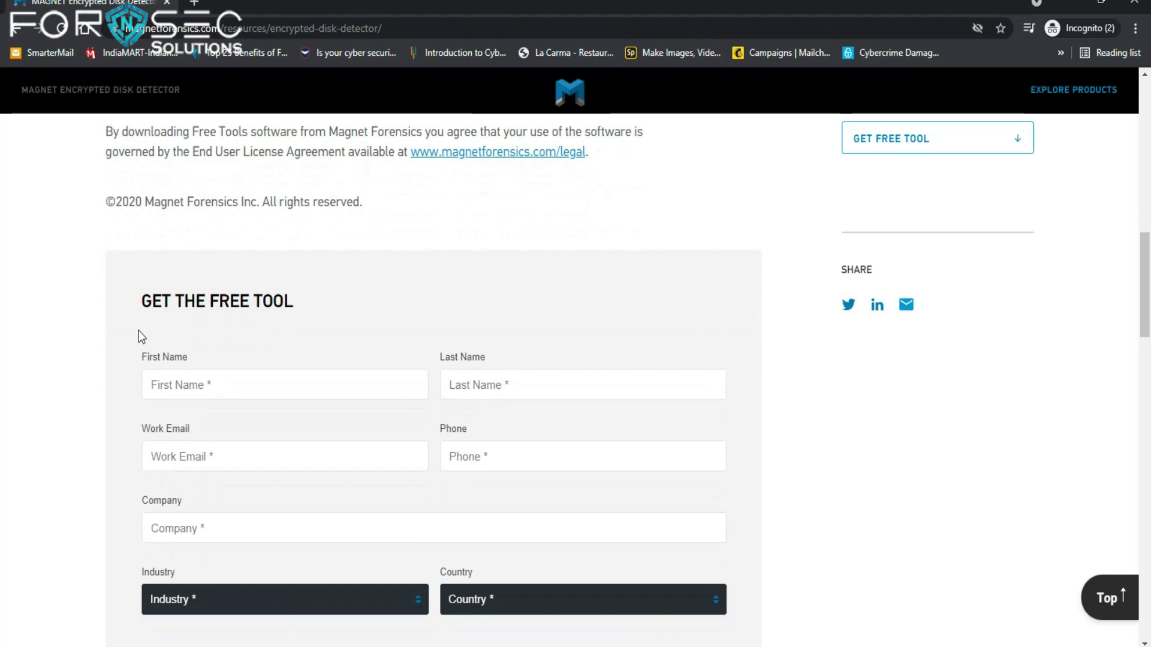
pyautogui.scroll(-7, 226, 329)
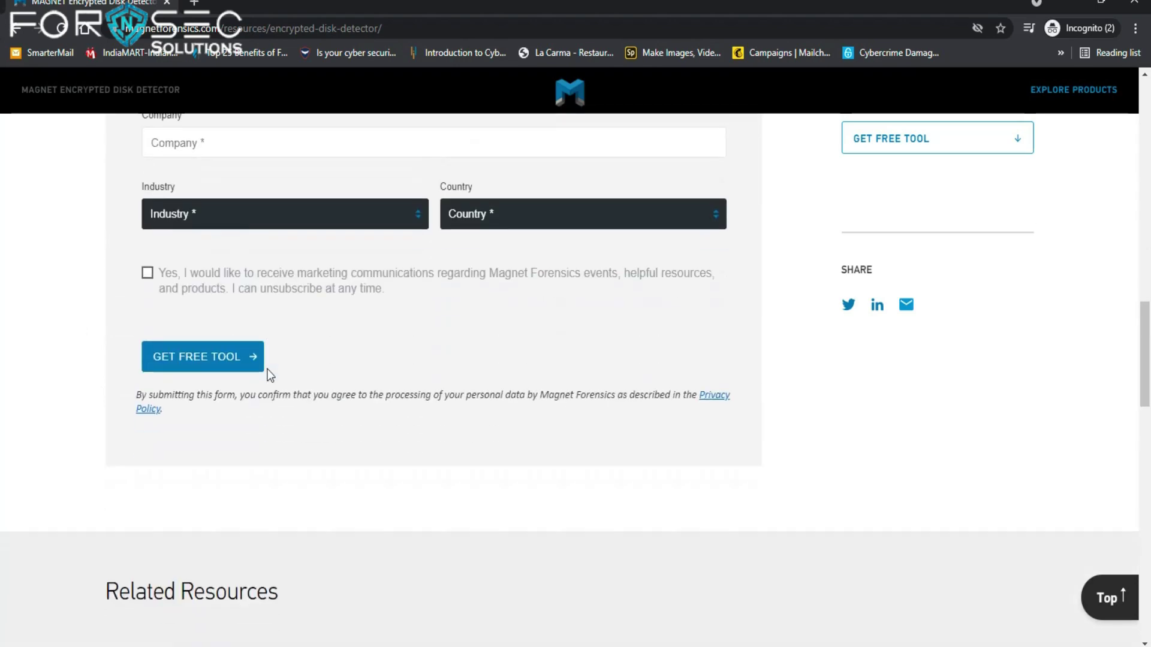
pyautogui.scroll(-15, 217, 369)
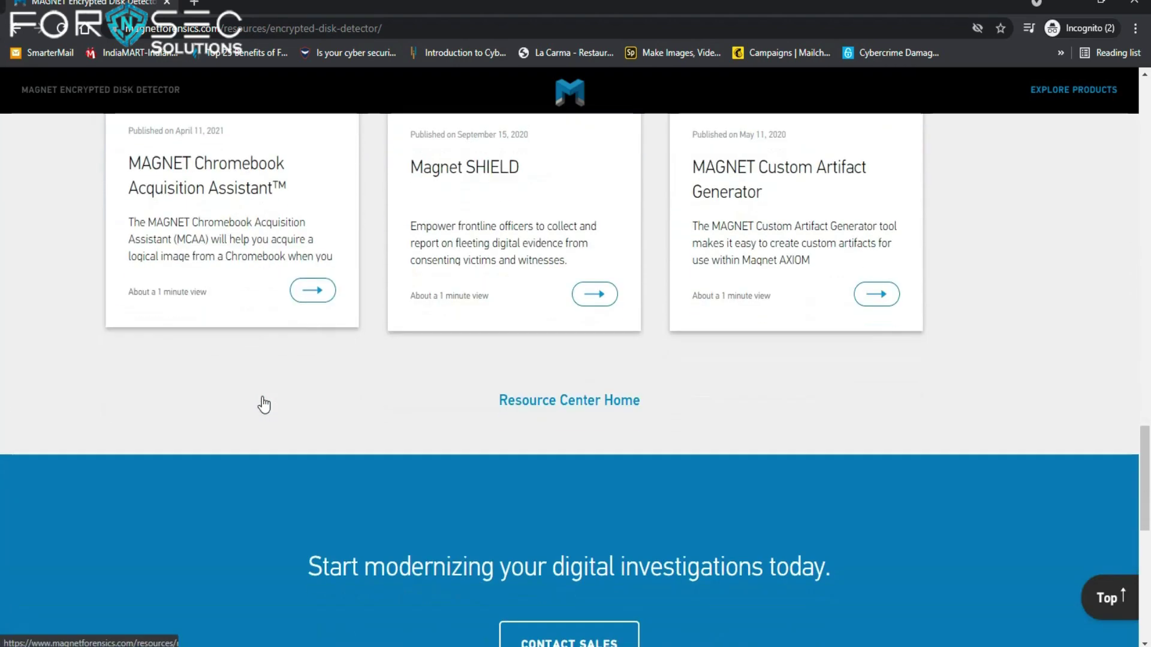
pyautogui.scroll(20, 265, 407)
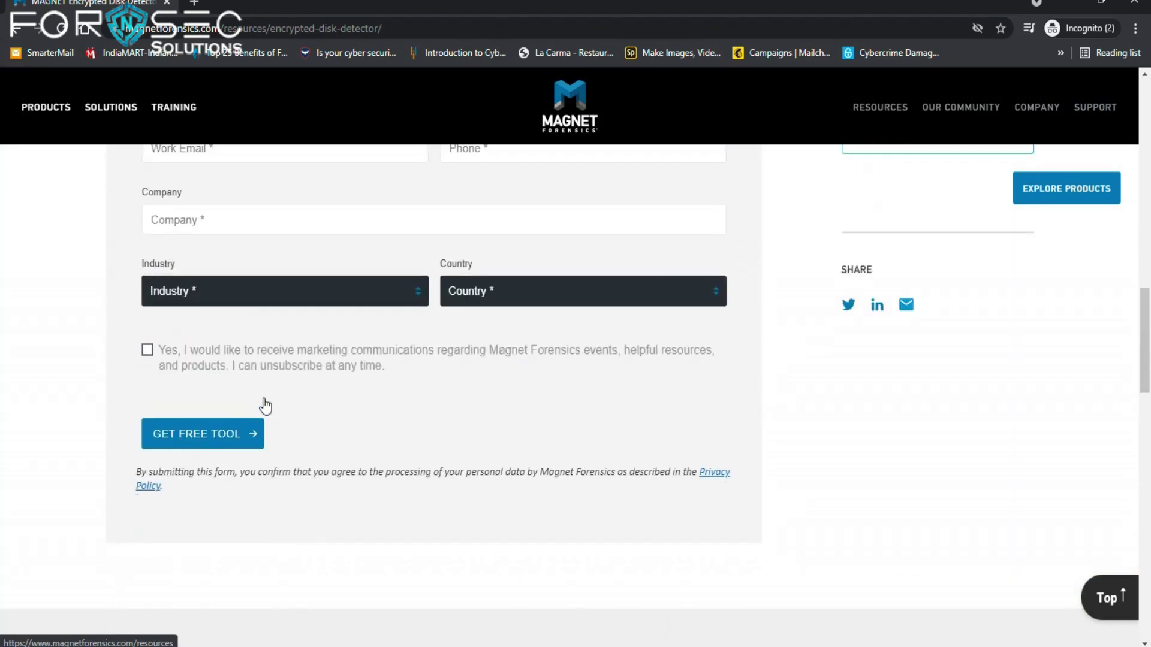
pyautogui.scroll(8, 265, 407)
# Step: Switch to the EDDv301 folder window in E:\Downloads
pyautogui.moveTo(334, 638)
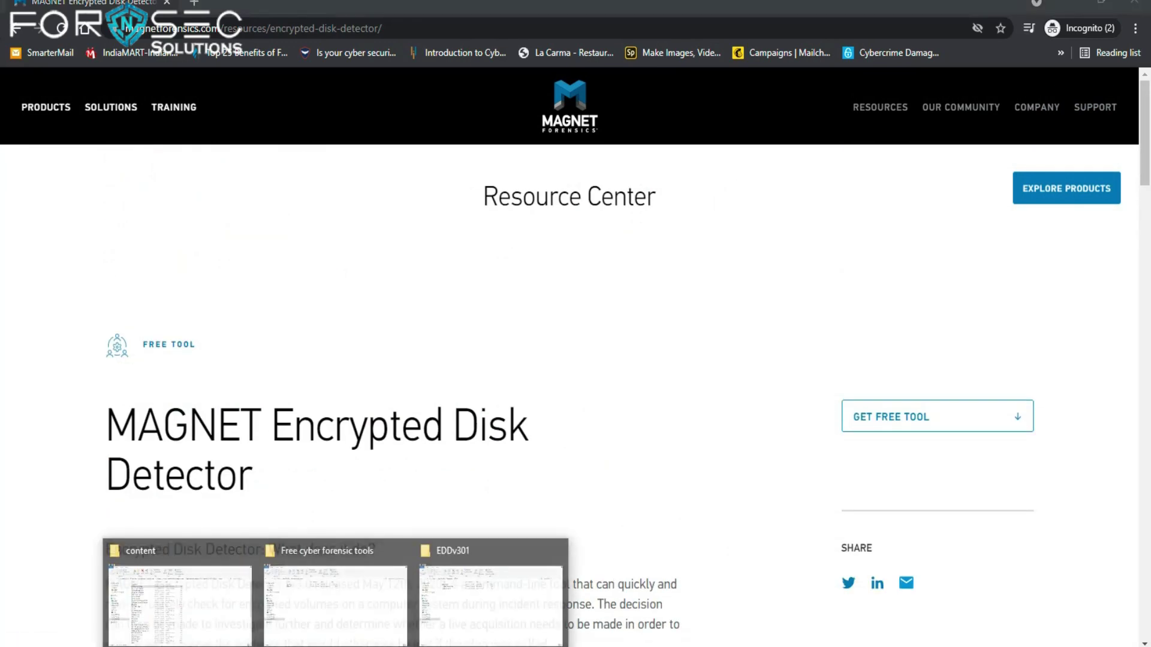
pyautogui.click(458, 619)
pyautogui.click(257, 157)
# Step: Run EDDv301.exe, check that no encrypted volumes are reported, and close the console
pyautogui.click(257, 157)
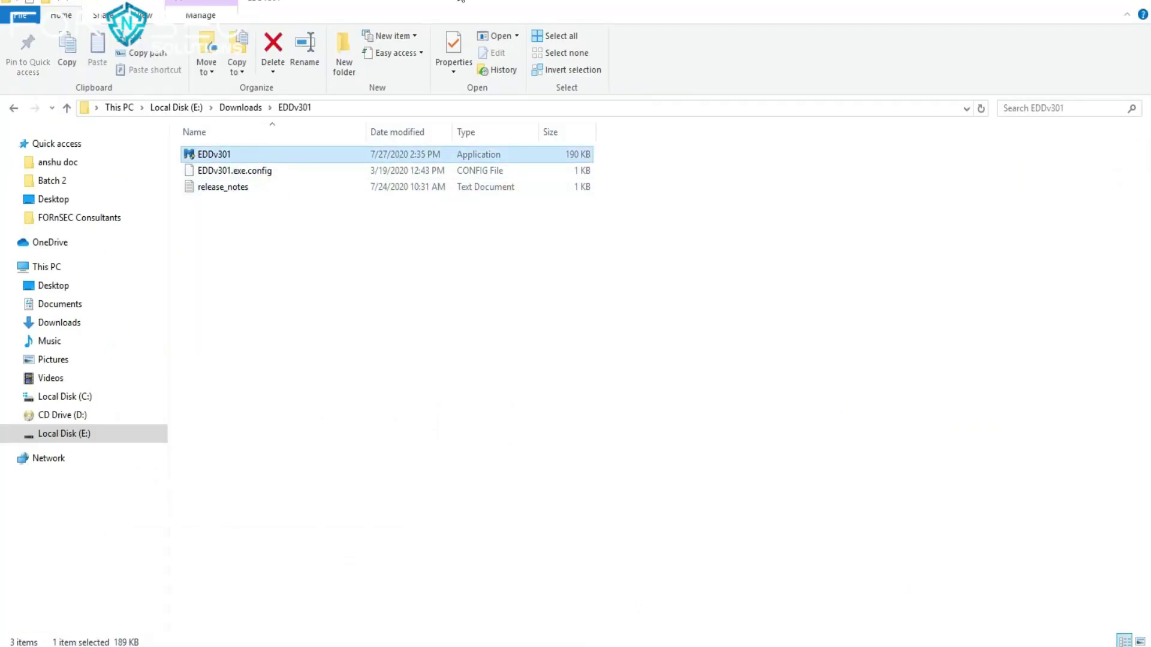
pyautogui.press('Return')
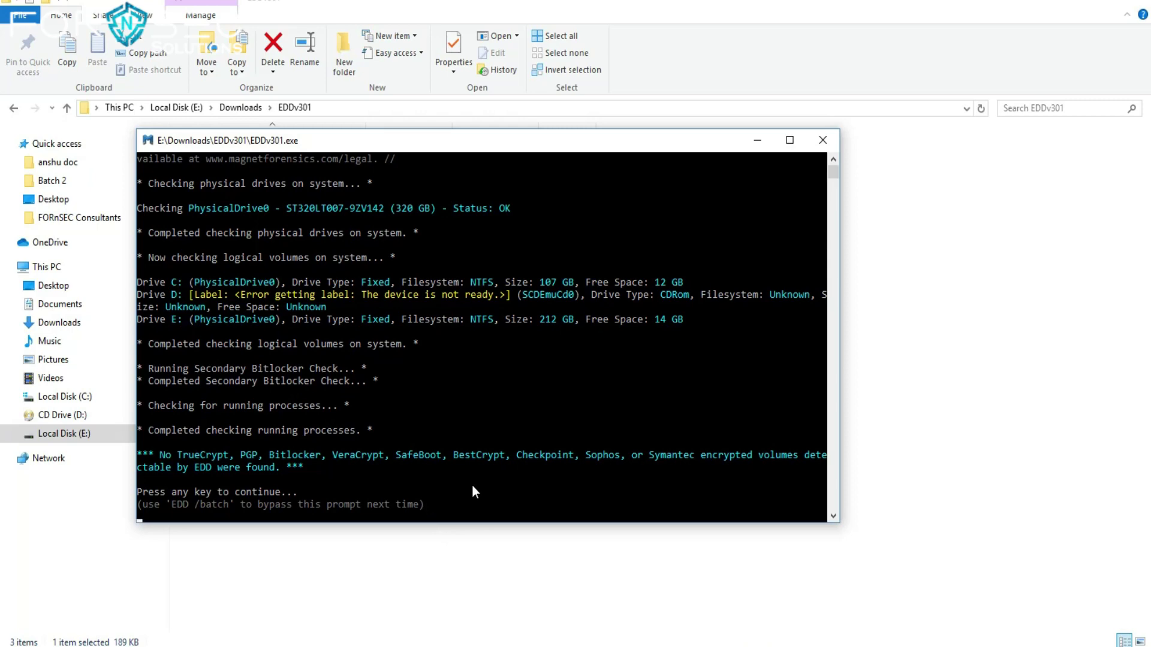
pyautogui.scroll(-2, 473, 485)
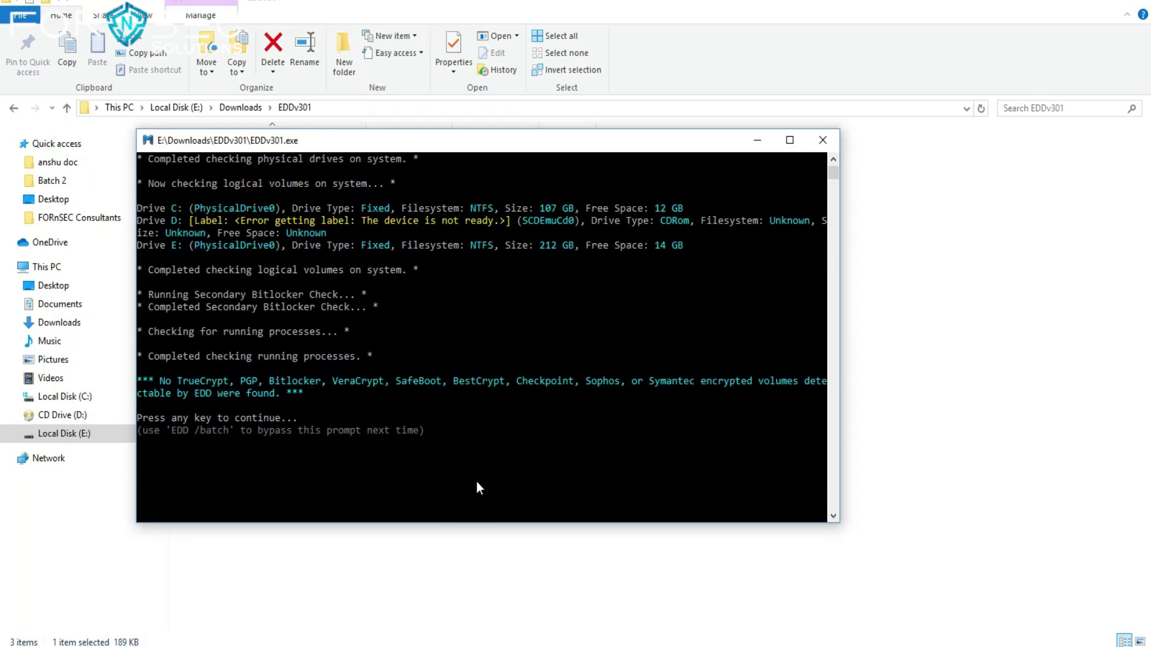
pyautogui.scroll(1, 476, 481)
pyautogui.press('Return')
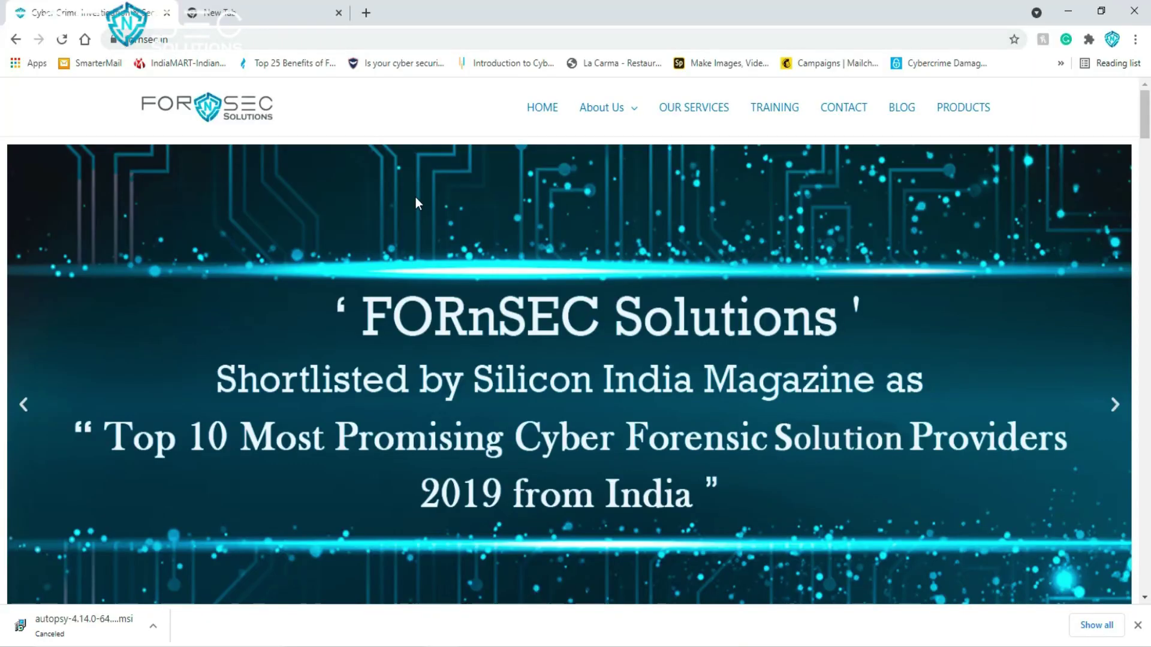
# Step: Go to FORnSEC's Free Toolkit page through the About Us menu
pyautogui.click(195, 40)
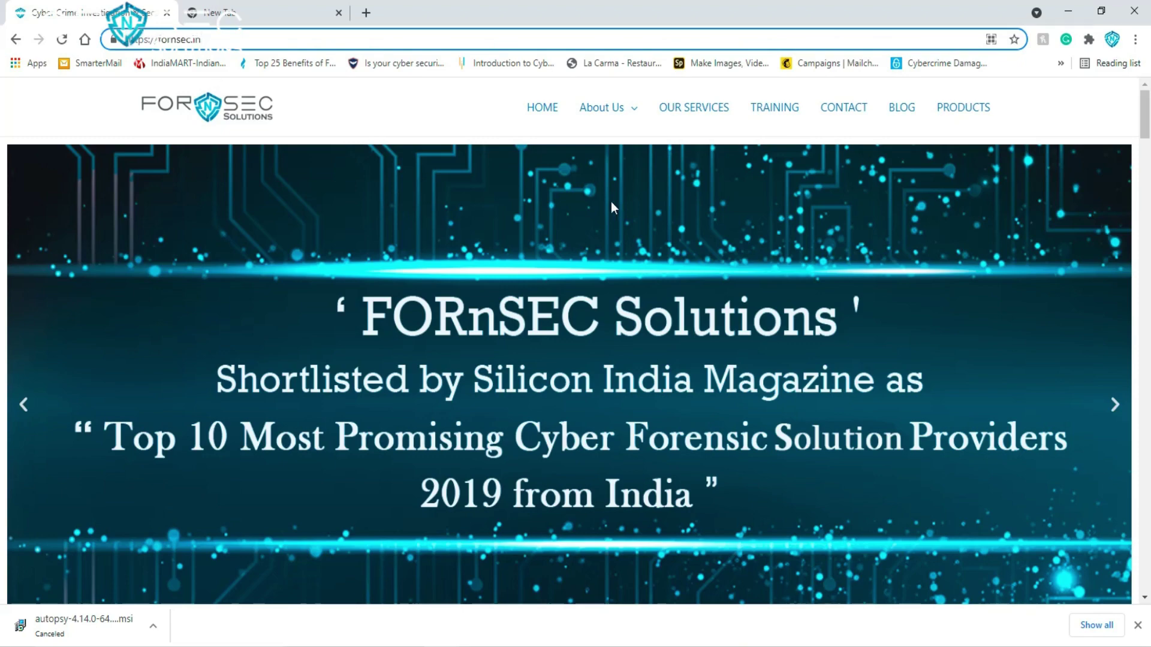
pyautogui.scroll(-20, 535, 411)
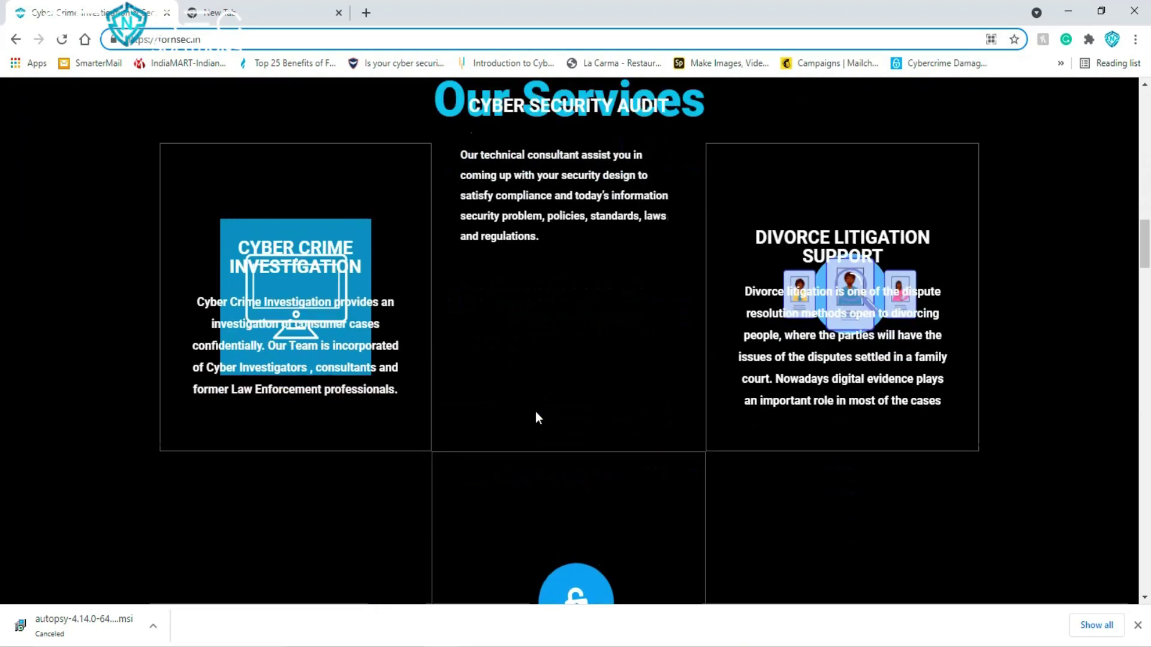
pyautogui.scroll(-3, 535, 411)
pyautogui.scroll(20, 535, 412)
pyautogui.moveTo(623, 120)
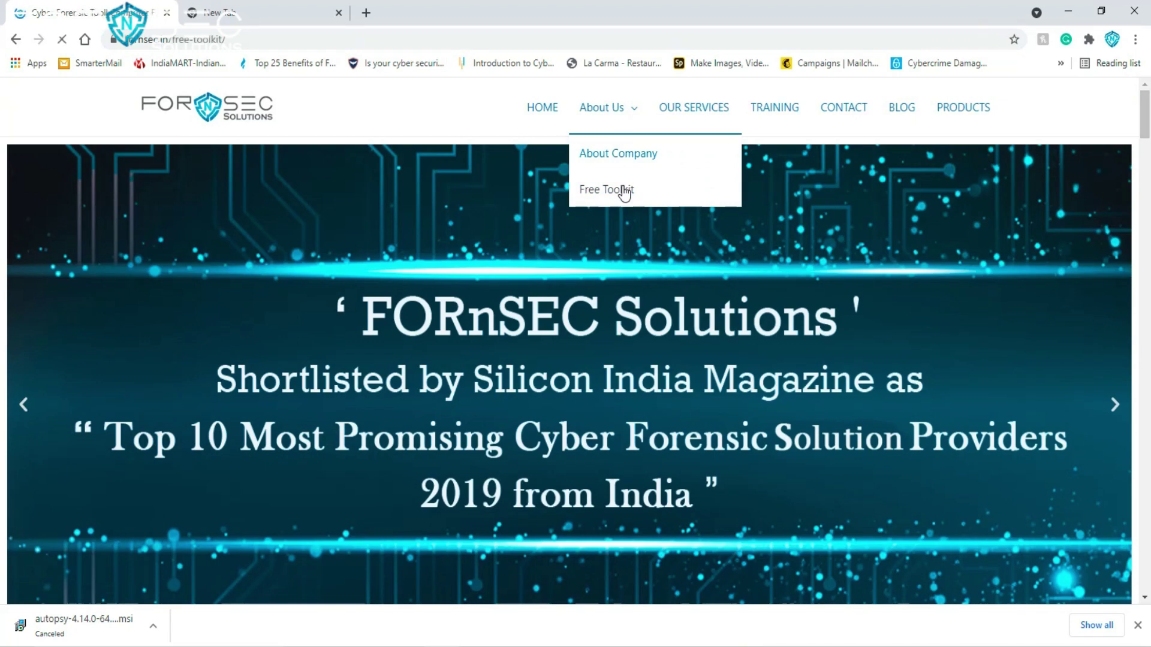
# Step: Browse the tool cards and download The Sleuth Kit's autopsy-4.14.0-64bit.msi installer
pyautogui.scroll(-9, 578, 384)
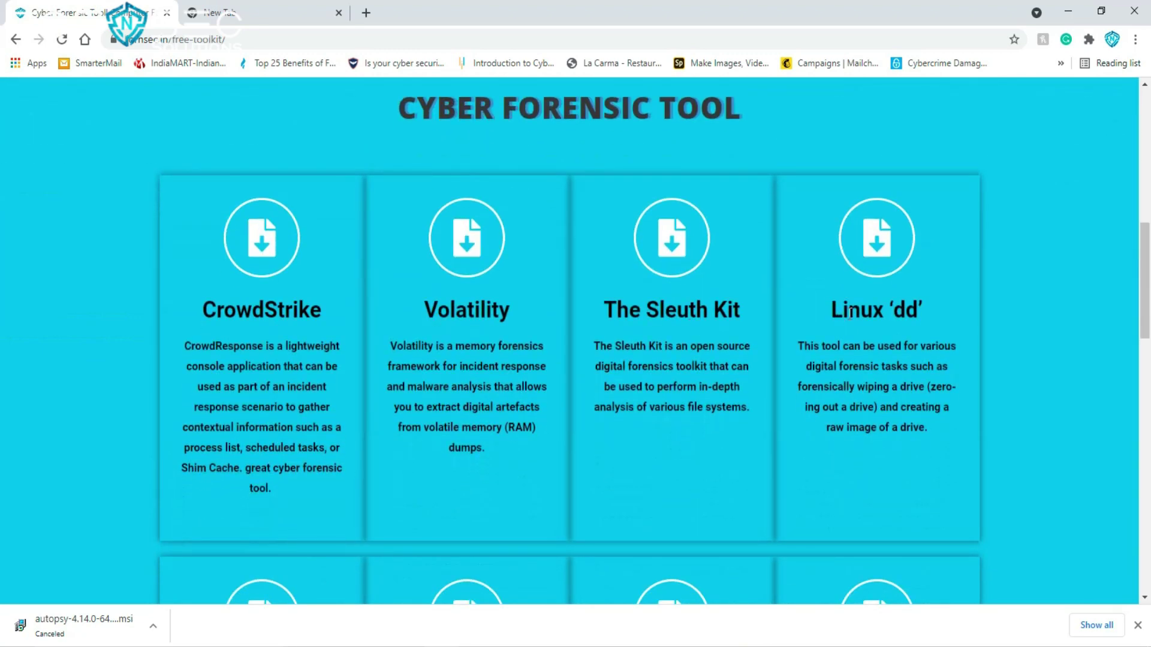
pyautogui.scroll(-5, 850, 313)
pyautogui.scroll(-5, 301, 407)
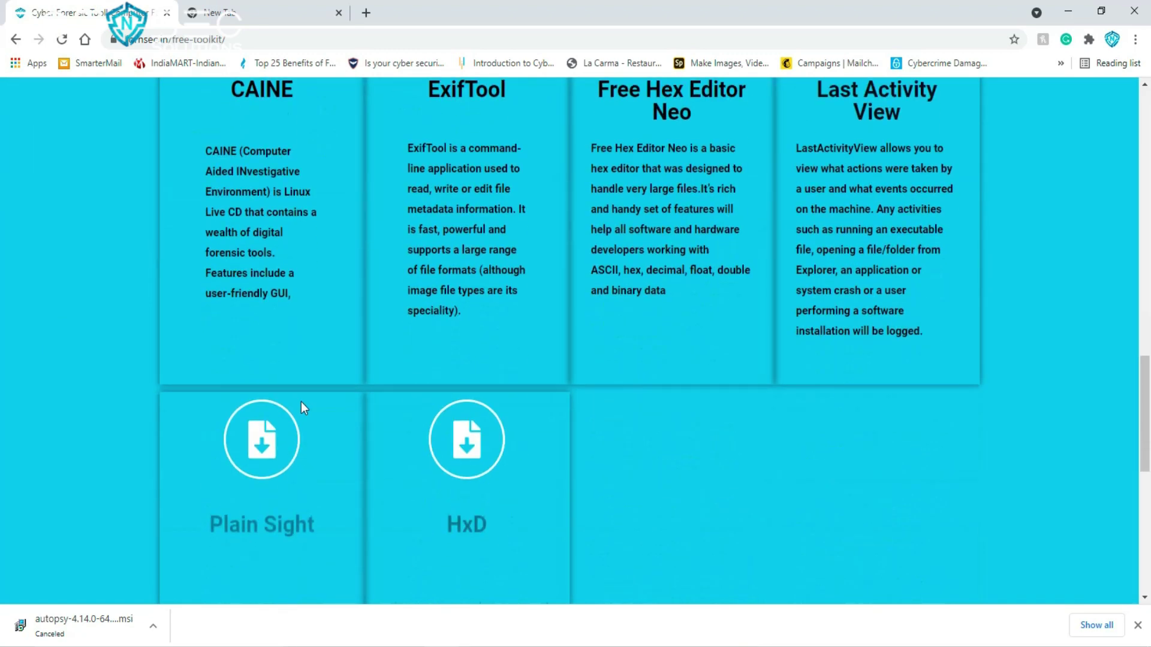
pyautogui.scroll(-5, 301, 408)
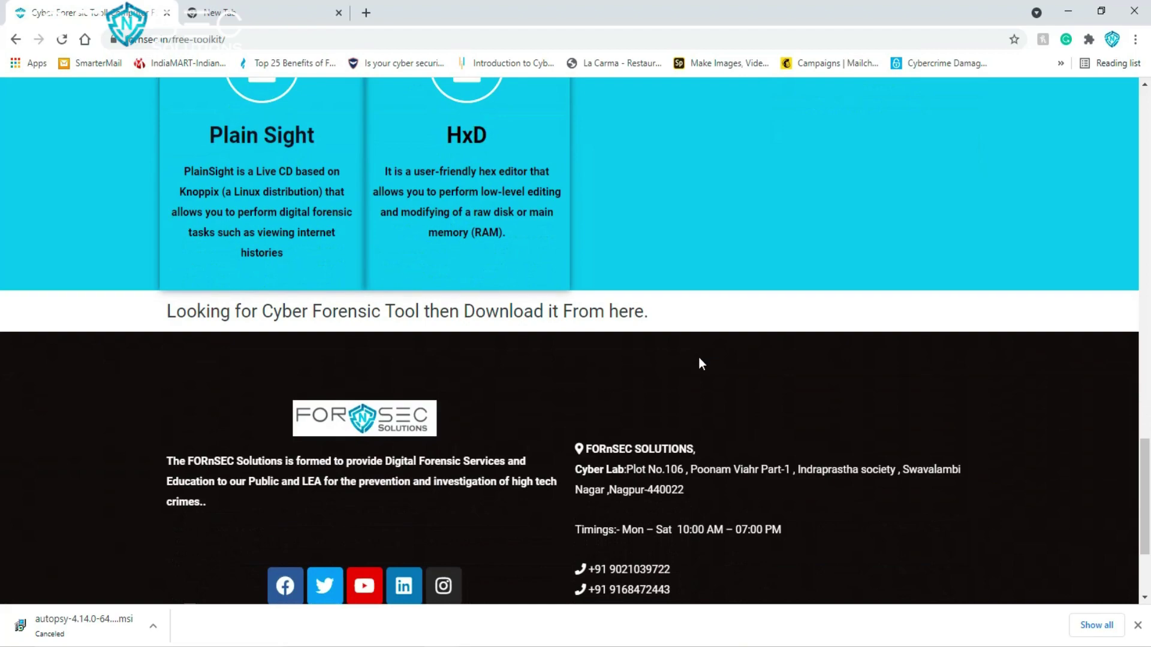
pyautogui.scroll(-3, 699, 358)
pyautogui.scroll(5, 698, 358)
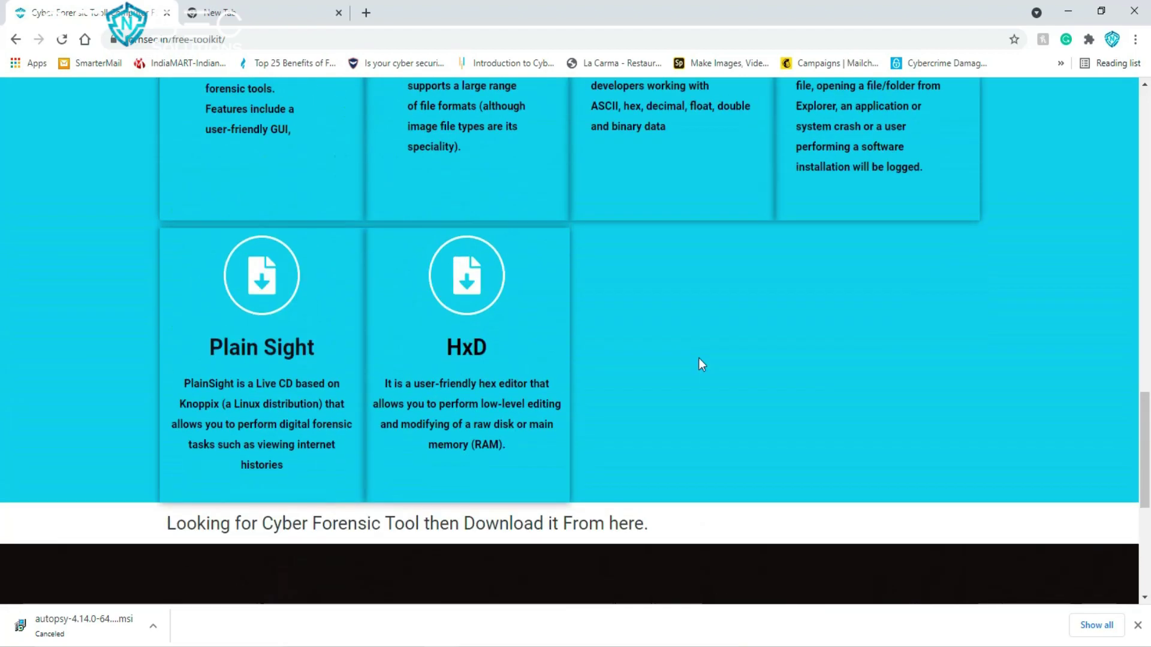
pyautogui.scroll(10, 699, 358)
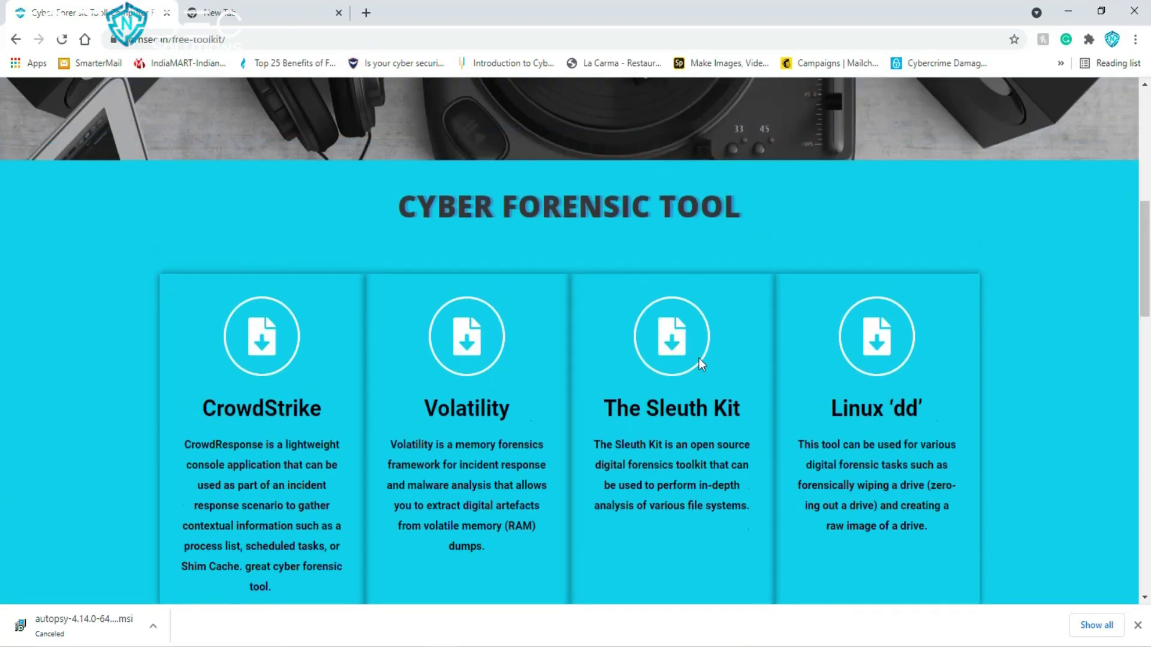
pyautogui.scroll(-2, 698, 358)
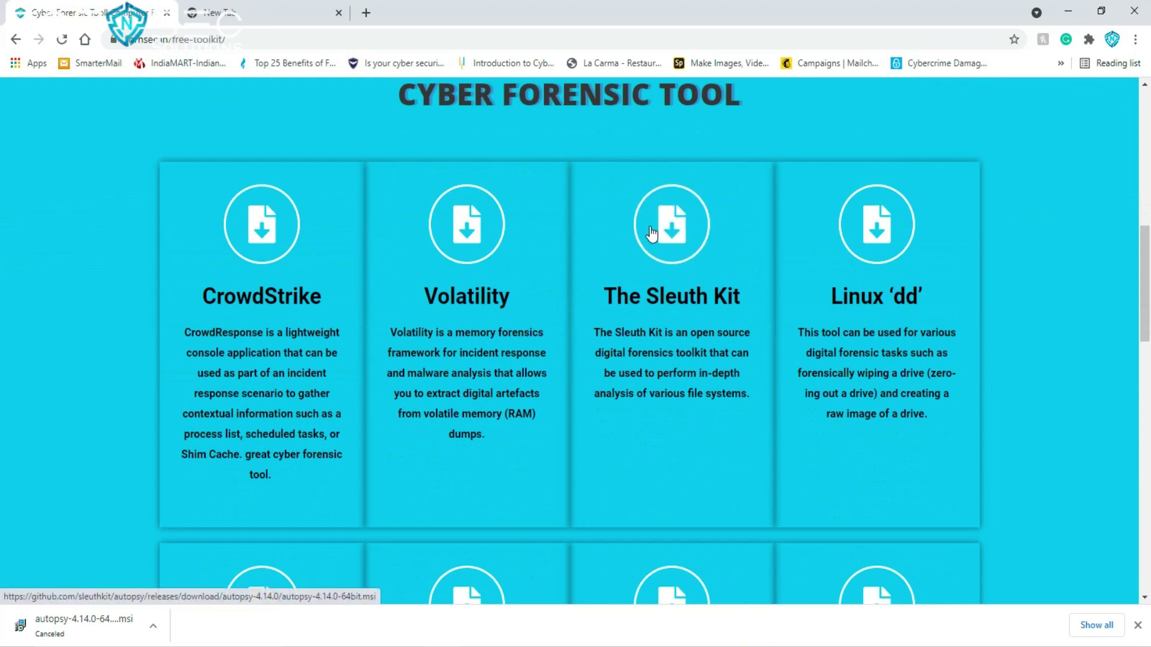
pyautogui.click(651, 233)
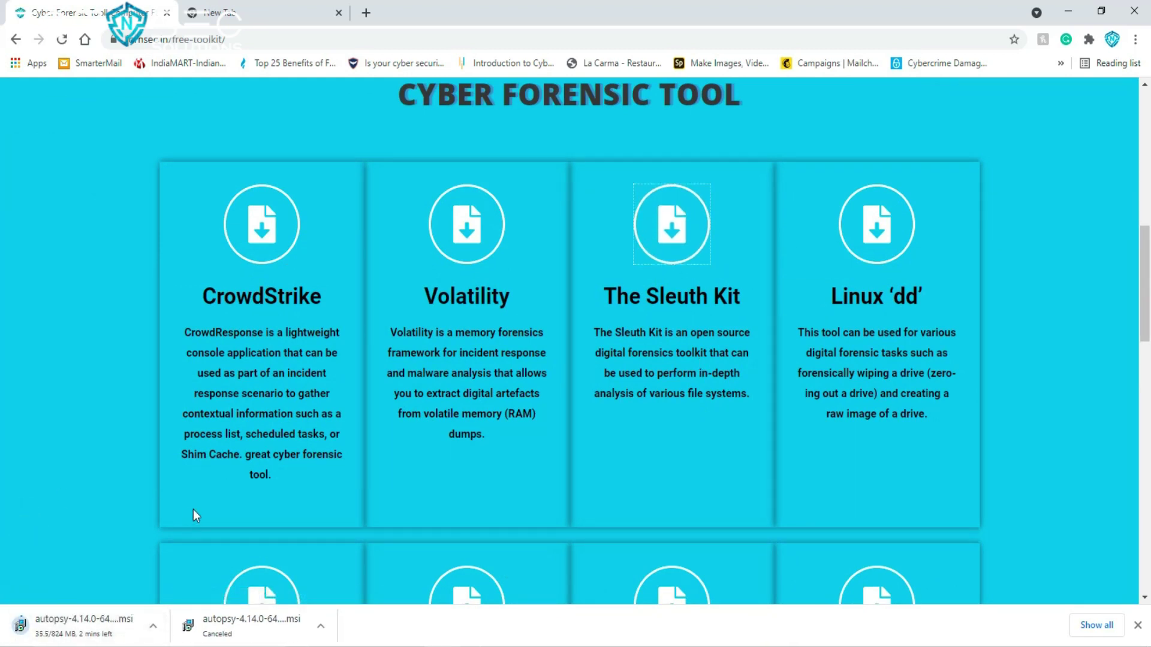
pyautogui.scroll(-6, 193, 510)
pyautogui.scroll(-5, 193, 510)
pyautogui.scroll(15, 193, 509)
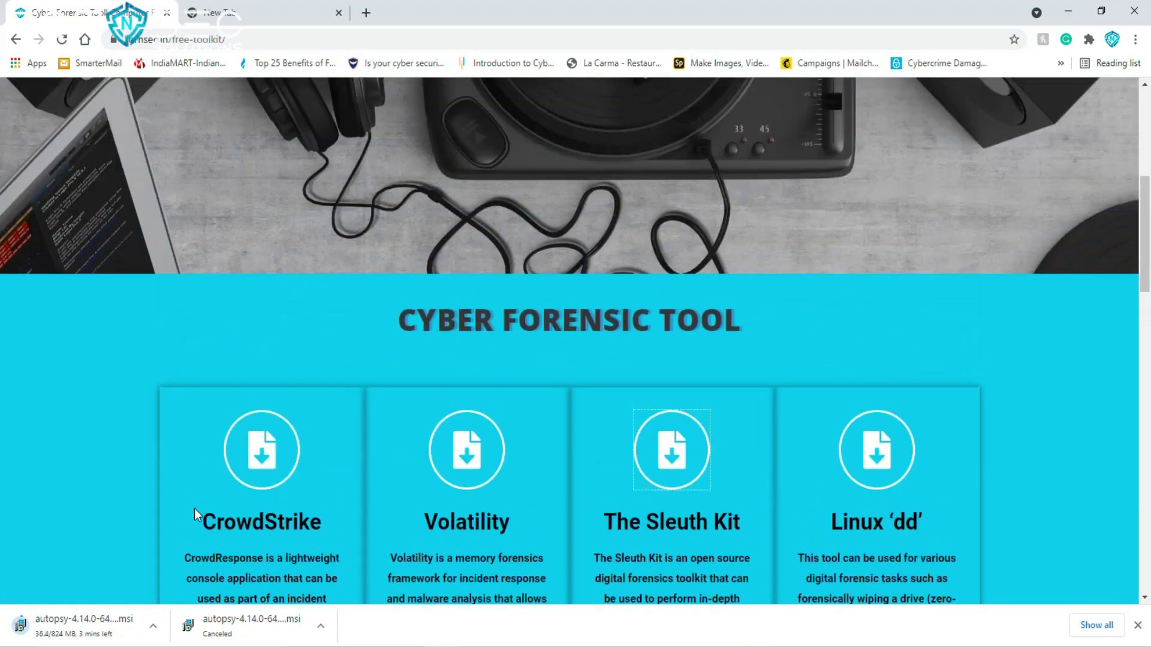